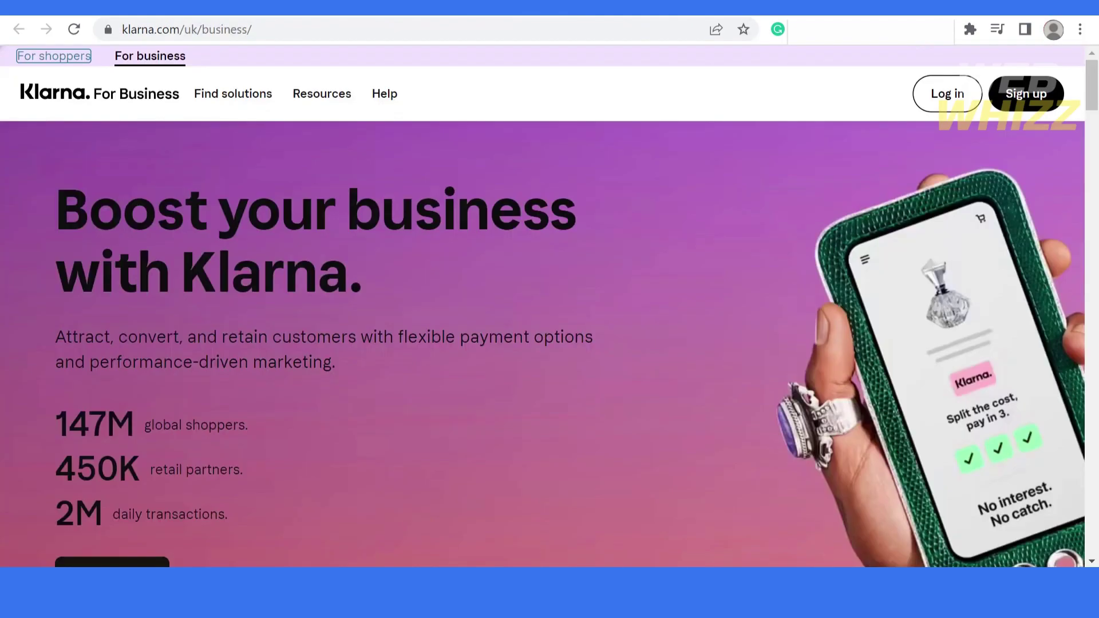
Load the Klarna login page and allow all cookies in the consent dialog
{"action": "left_click", "coordinate": [283, 34]}
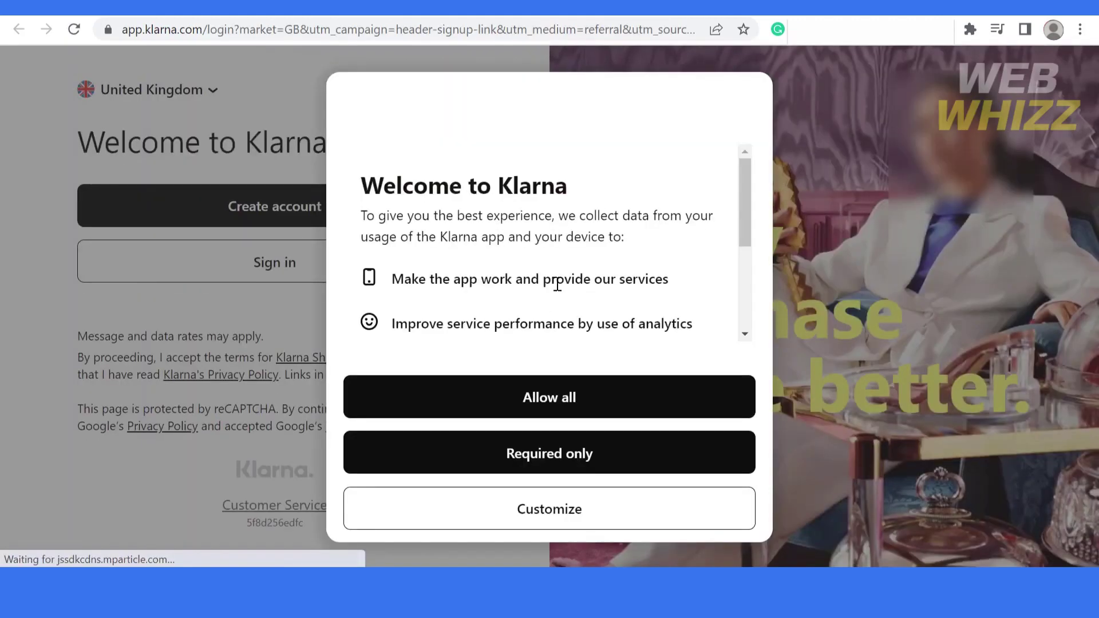
{"action": "left_click", "coordinate": [544, 401]}
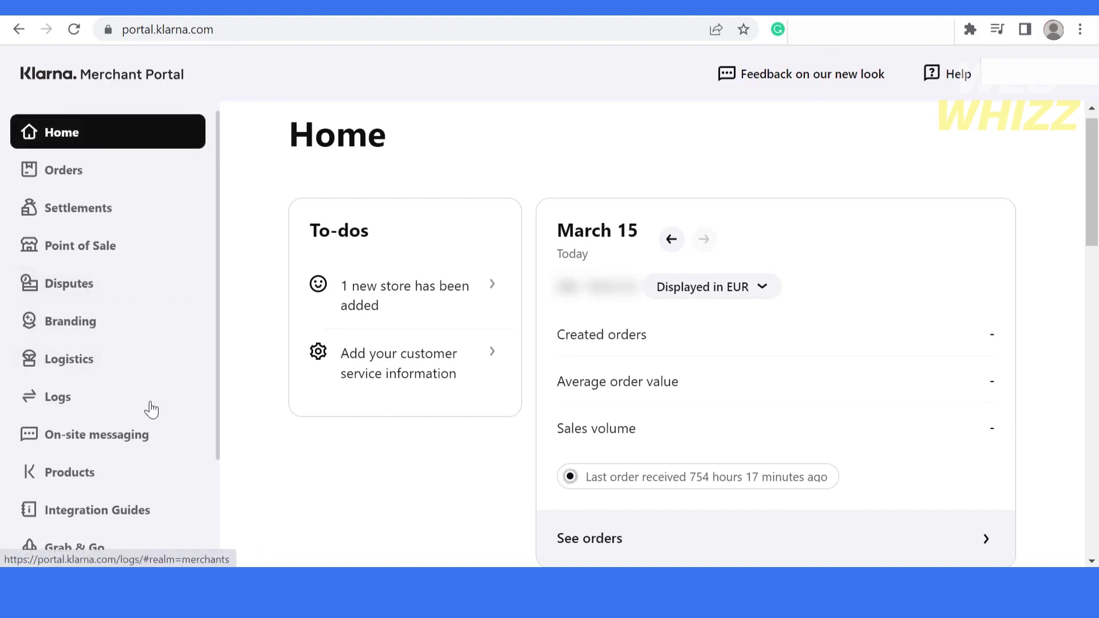
Open Integration Guides from the Merchant Portal sidebar
{"action": "left_click", "coordinate": [127, 519]}
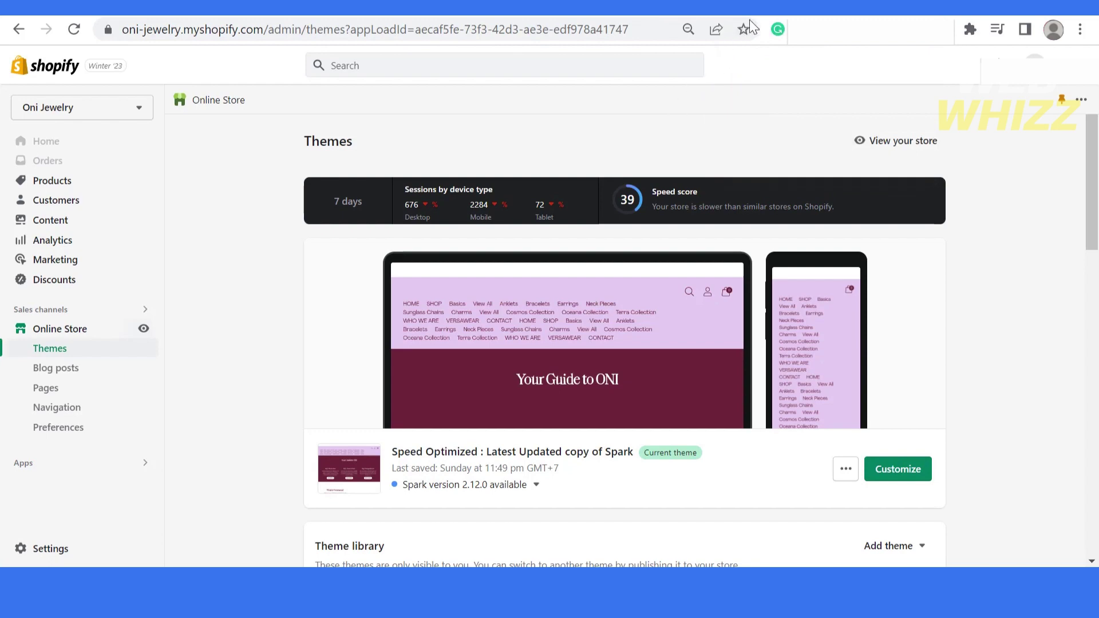
In the portal tab, step the integration guide back from Connect accounts to Start
{"action": "key", "text": "ctrl+Tab"}
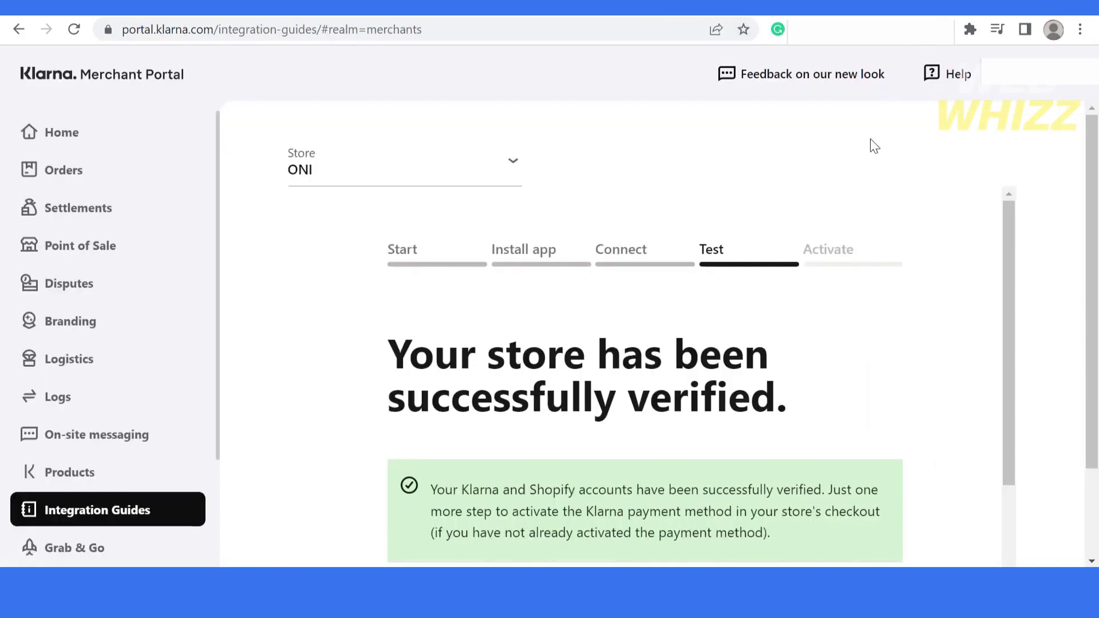
{"action": "left_click_drag", "start_coordinate": [1006, 232], "coordinate": [1019, 357]}
{"action": "scroll", "coordinate": [892, 395], "scroll_direction": "down", "scroll_amount": 3}
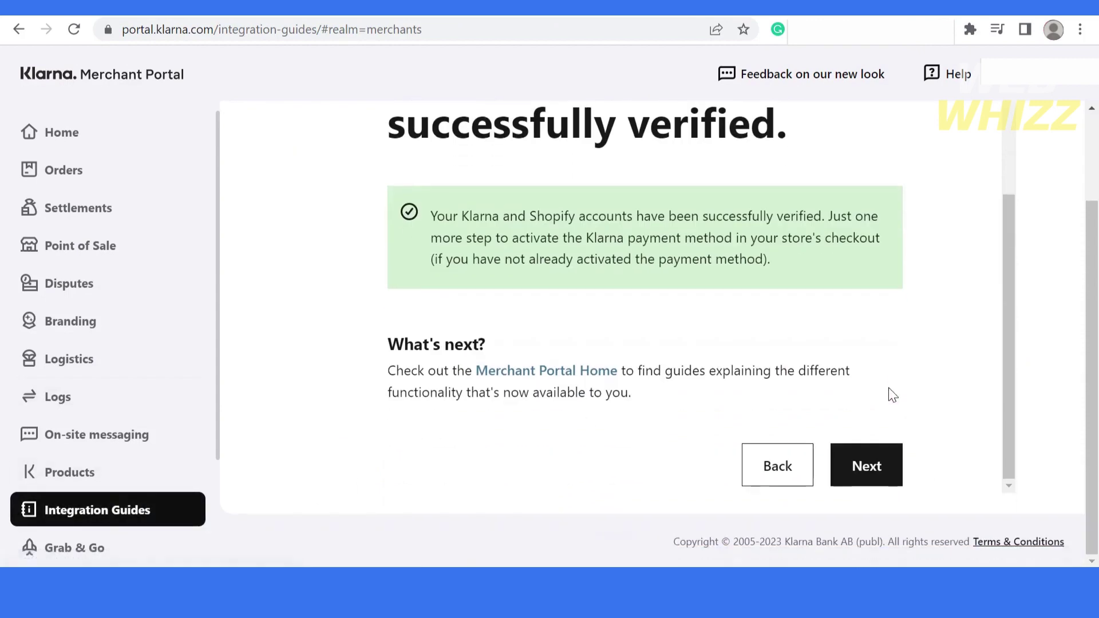
{"action": "left_click", "coordinate": [776, 463]}
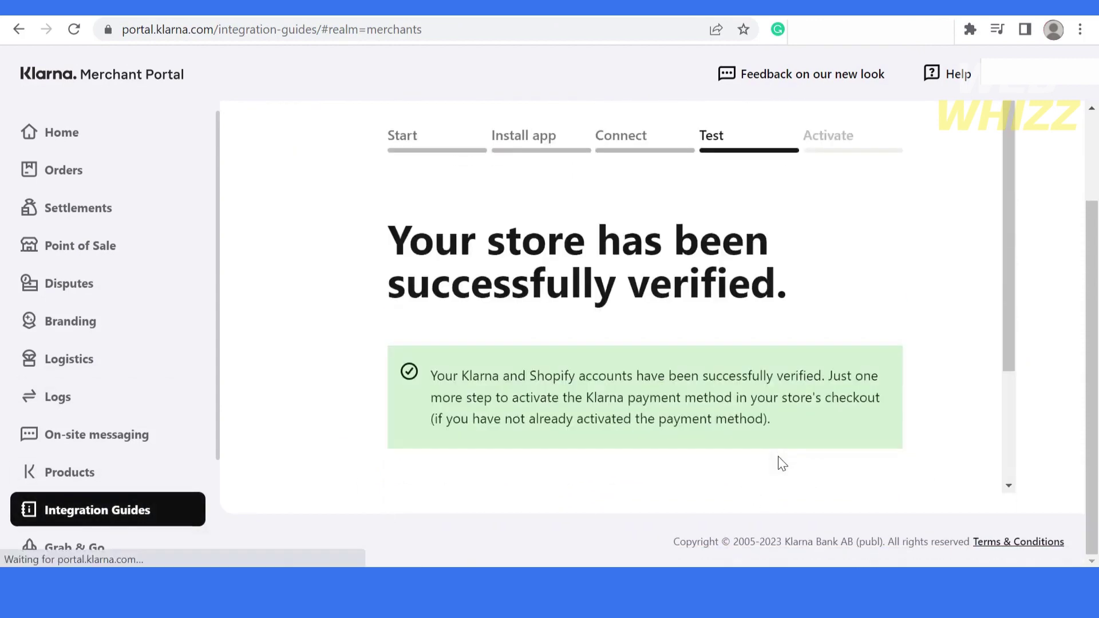
{"action": "scroll", "coordinate": [877, 448], "scroll_direction": "down", "scroll_amount": 5}
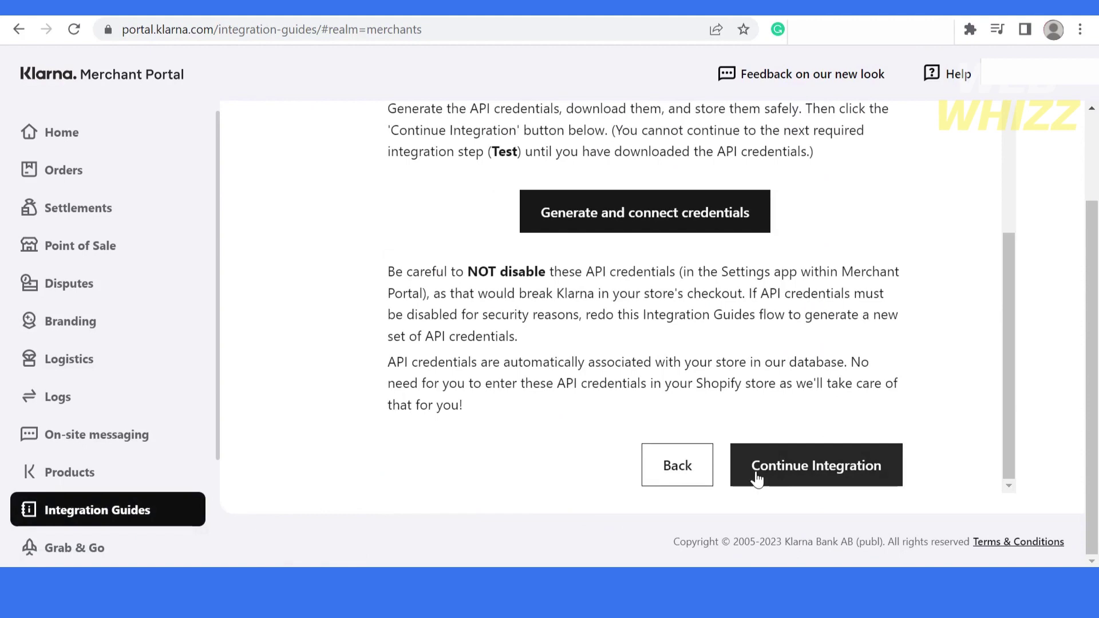
{"action": "left_click", "coordinate": [674, 477]}
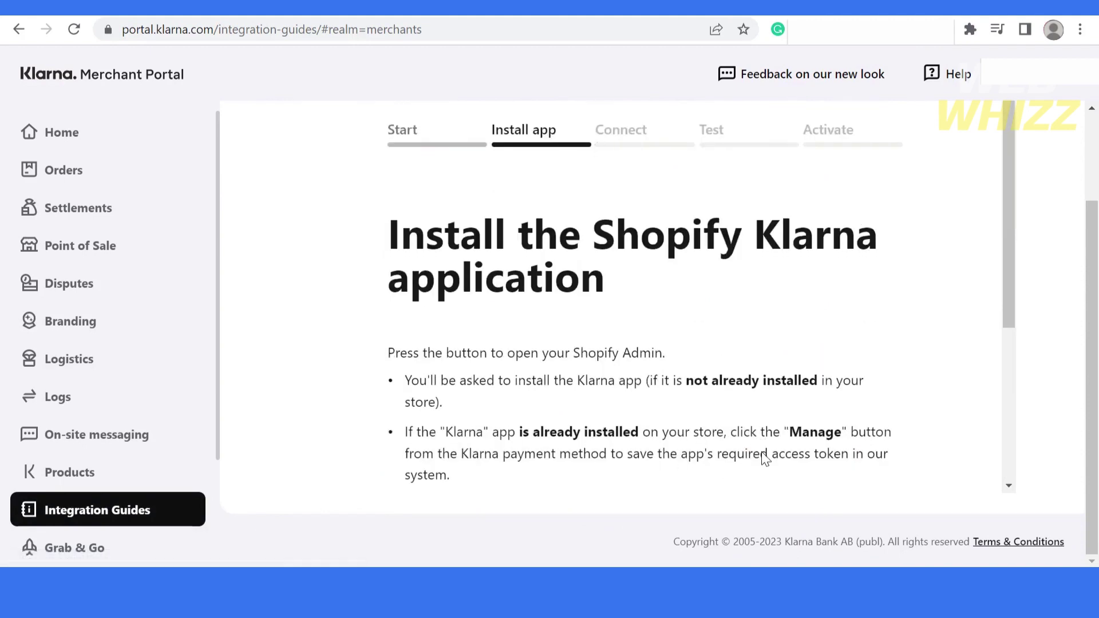
{"action": "scroll", "coordinate": [642, 482], "scroll_direction": "down", "scroll_amount": 5}
{"action": "left_click", "coordinate": [602, 473]}
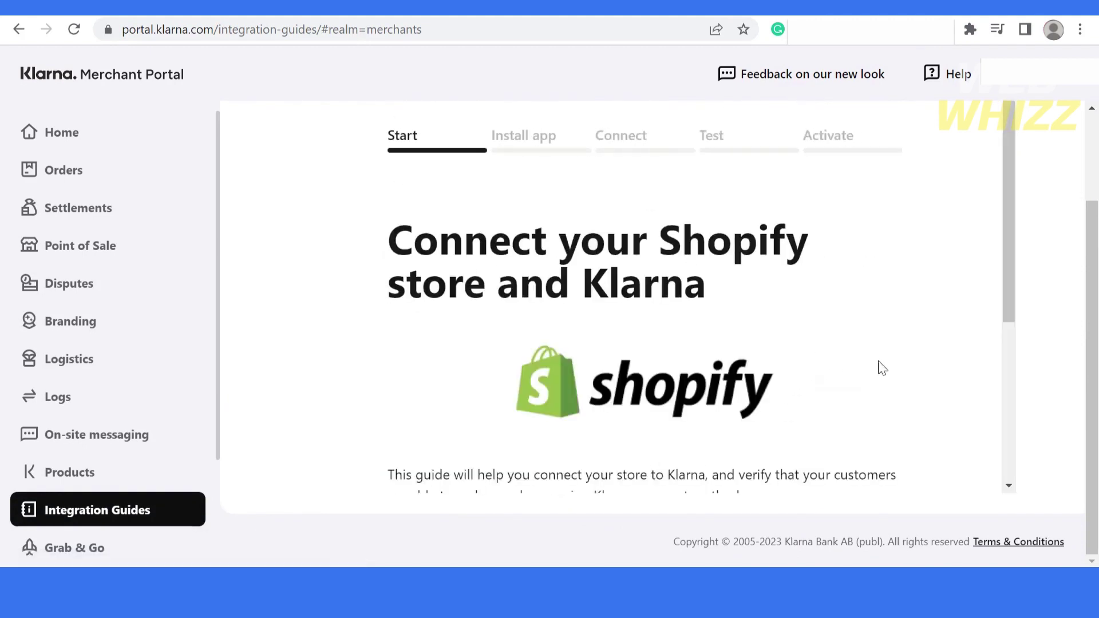
Advance to the Install app step and highlight the Klarna On-site messaging link
{"action": "scroll", "coordinate": [885, 368], "scroll_direction": "down", "scroll_amount": 5}
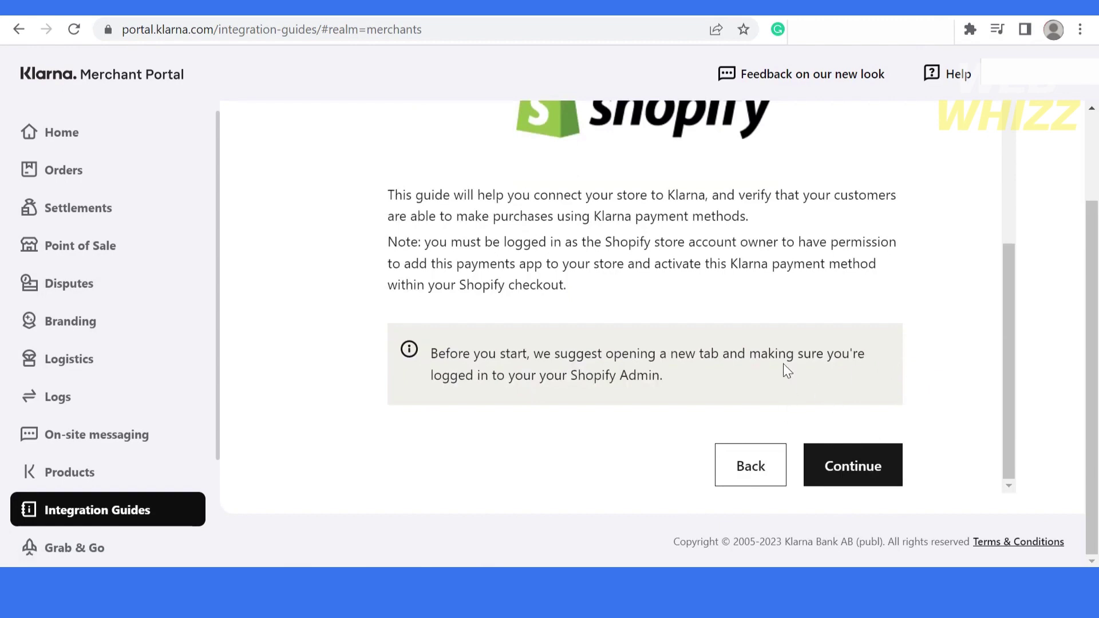
{"action": "scroll", "coordinate": [802, 374], "scroll_direction": "up", "scroll_amount": 5}
{"action": "scroll", "coordinate": [814, 375], "scroll_direction": "down", "scroll_amount": 5}
{"action": "left_click", "coordinate": [824, 466]}
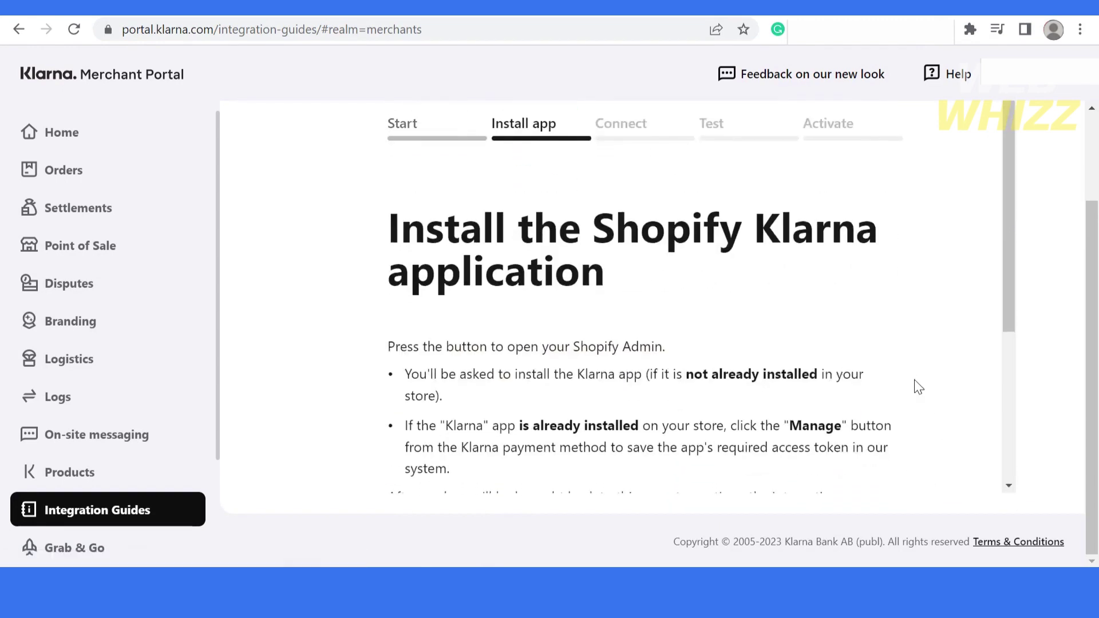
{"action": "scroll", "coordinate": [915, 379], "scroll_direction": "down", "scroll_amount": 4}
{"action": "scroll", "coordinate": [915, 380], "scroll_direction": "down", "scroll_amount": 1}
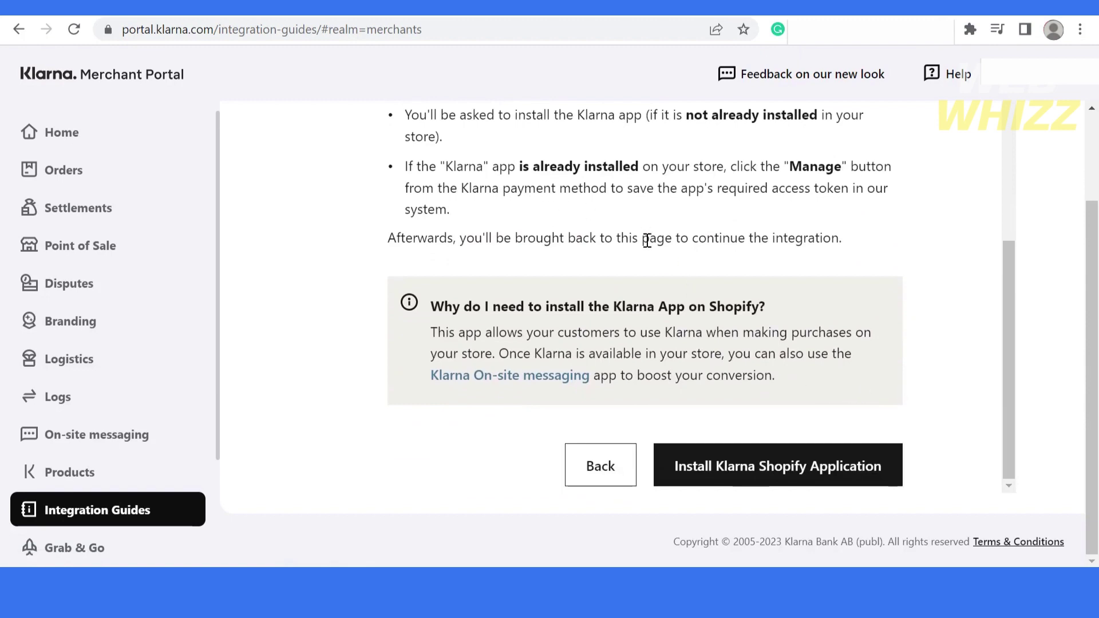
{"action": "scroll", "coordinate": [645, 238], "scroll_direction": "up", "scroll_amount": 3}
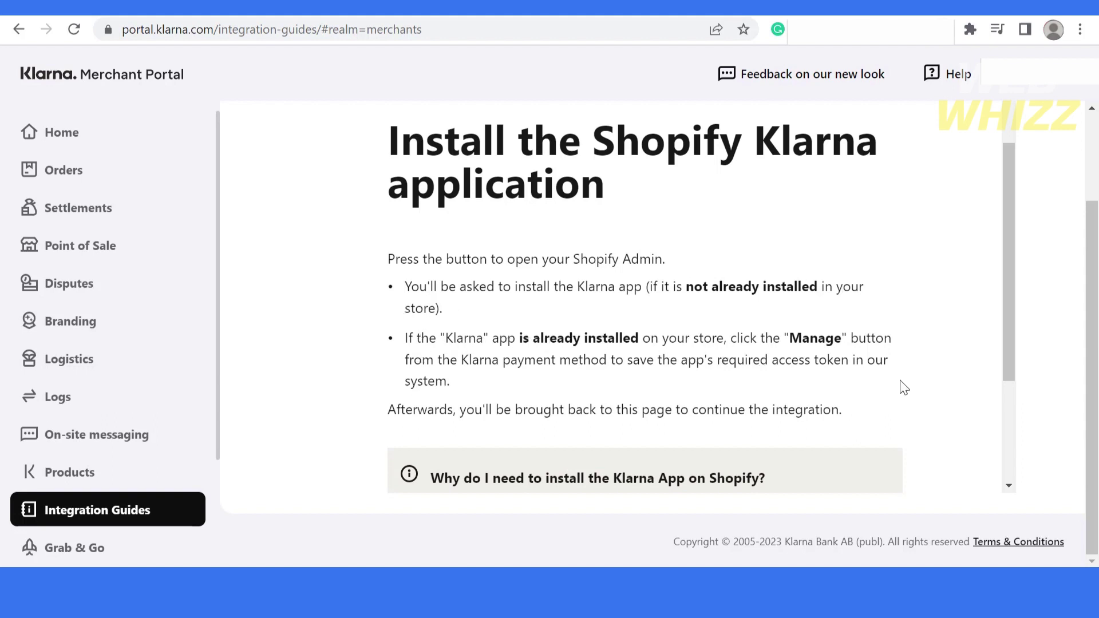
{"action": "scroll", "coordinate": [903, 385], "scroll_direction": "down", "scroll_amount": 3}
{"action": "left_click_drag", "start_coordinate": [425, 379], "coordinate": [592, 379]}
Install the Klarna Shopify app for Oni Jewelry and check Klarna under Additional payment methods
{"action": "left_click", "coordinate": [687, 408]}
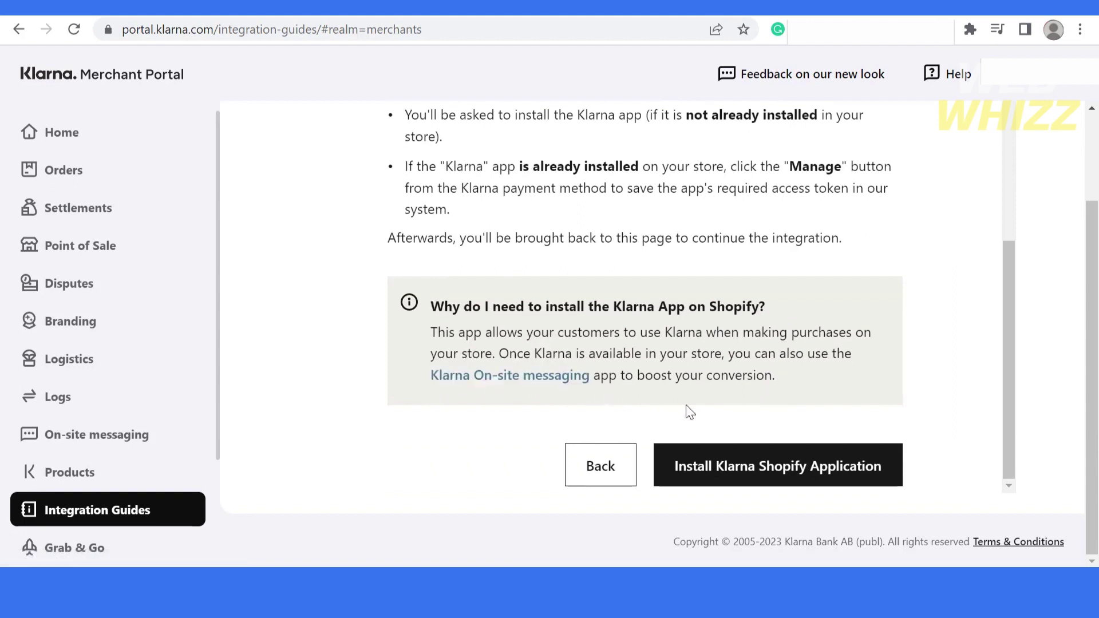
{"action": "left_click", "coordinate": [775, 474]}
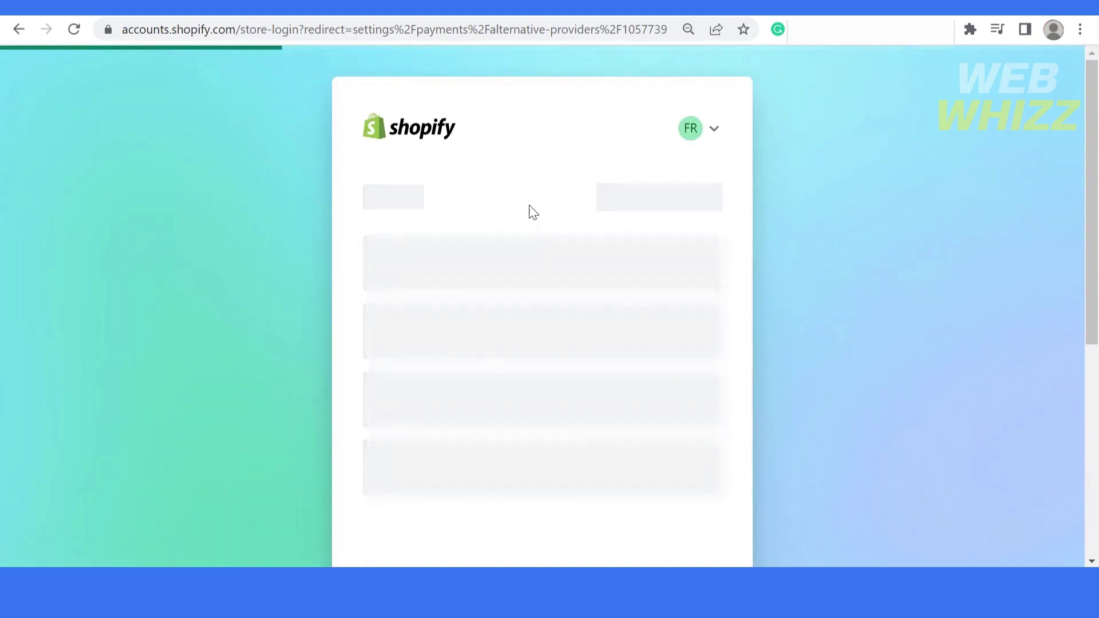
{"action": "left_click", "coordinate": [614, 398]}
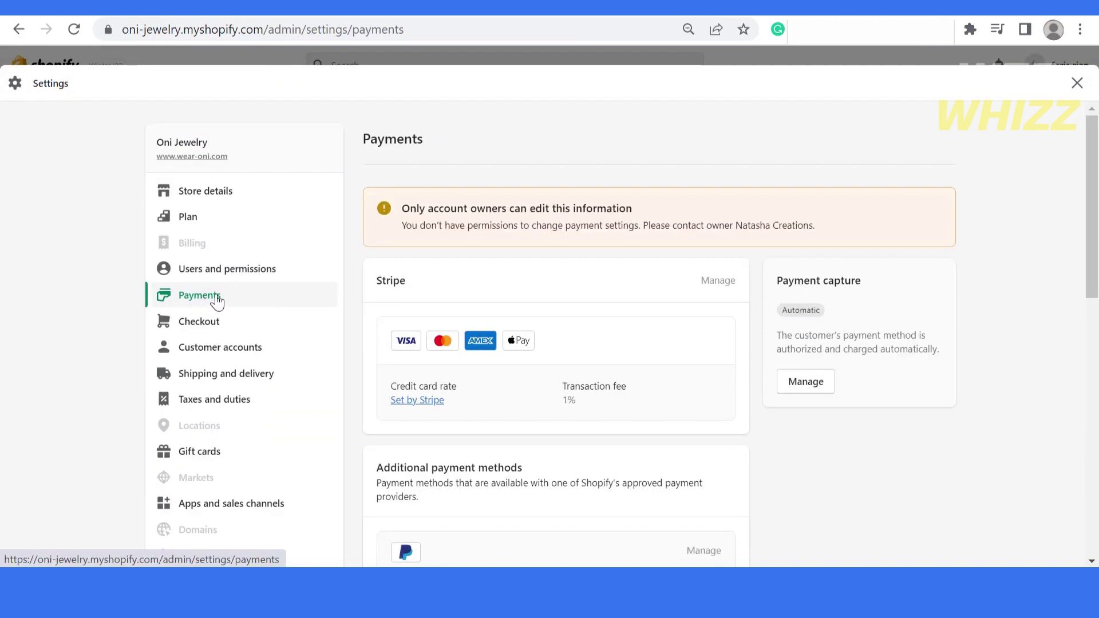
{"action": "scroll", "coordinate": [647, 413], "scroll_direction": "down", "scroll_amount": 6}
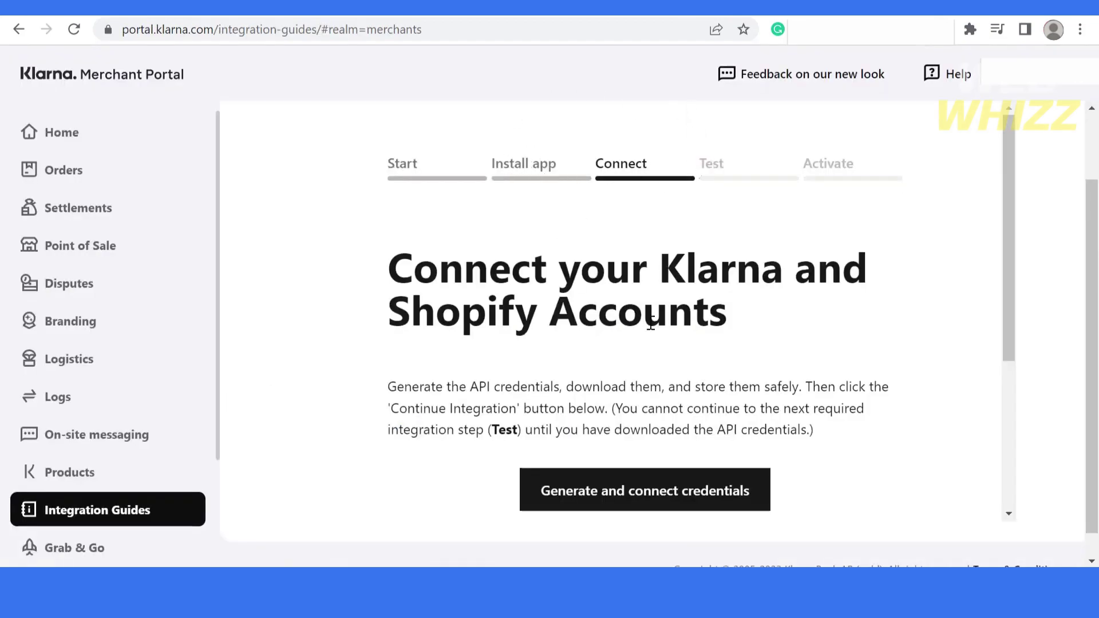
Generate the Klarna API username and password and download the Klarna_credentials text file
{"action": "scroll", "coordinate": [800, 323], "scroll_direction": "down", "scroll_amount": 3}
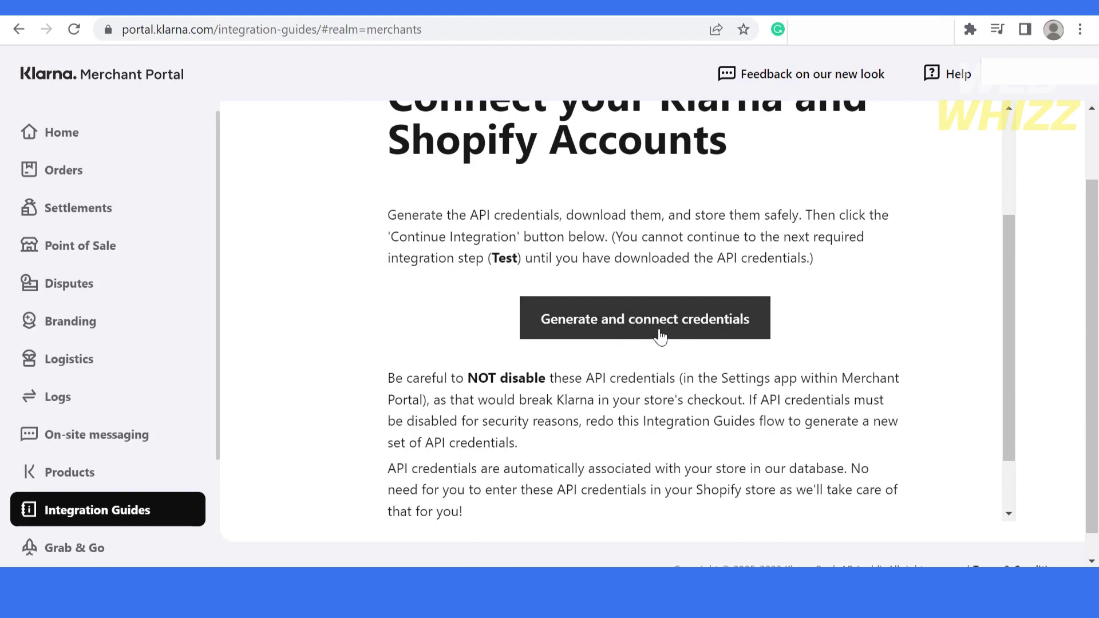
{"action": "scroll", "coordinate": [660, 336], "scroll_direction": "down", "scroll_amount": 1}
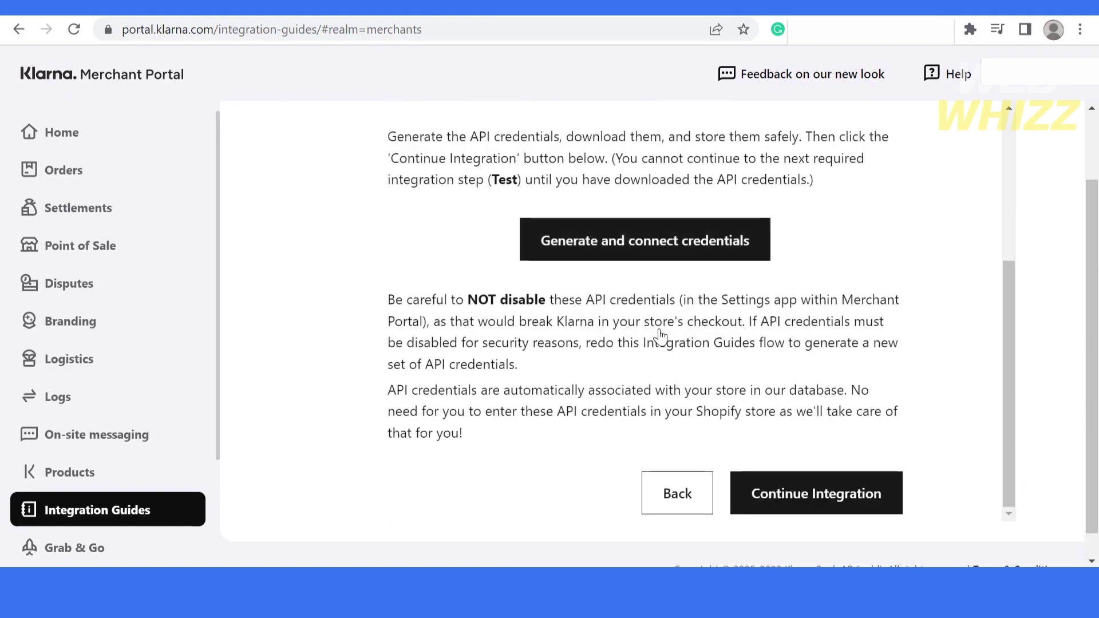
{"action": "left_click", "coordinate": [660, 252]}
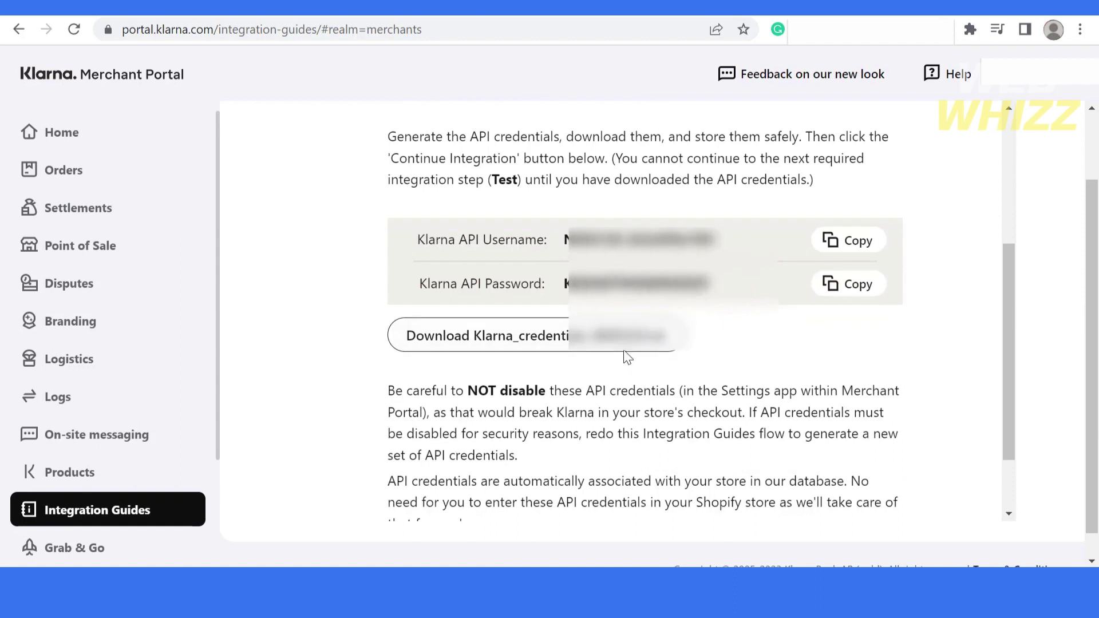
{"action": "left_click", "coordinate": [577, 353]}
{"action": "scroll", "coordinate": [772, 395], "scroll_direction": "down", "scroll_amount": 2}
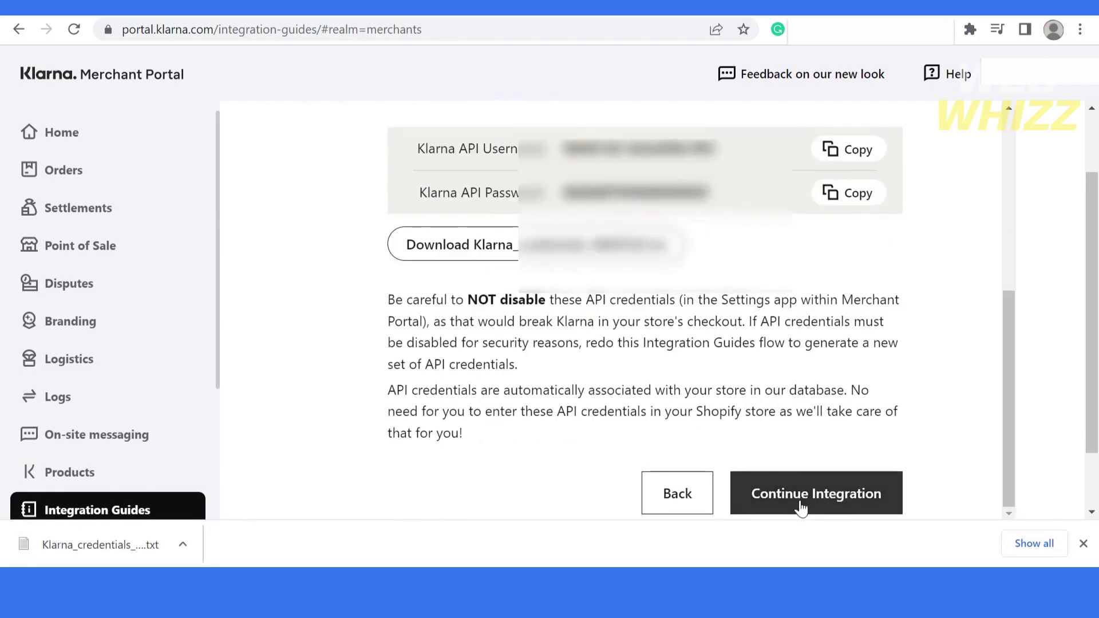
Continue the integration, review the accounts-verified message, and proceed to activating Klarna in checkout
{"action": "left_click", "coordinate": [819, 502]}
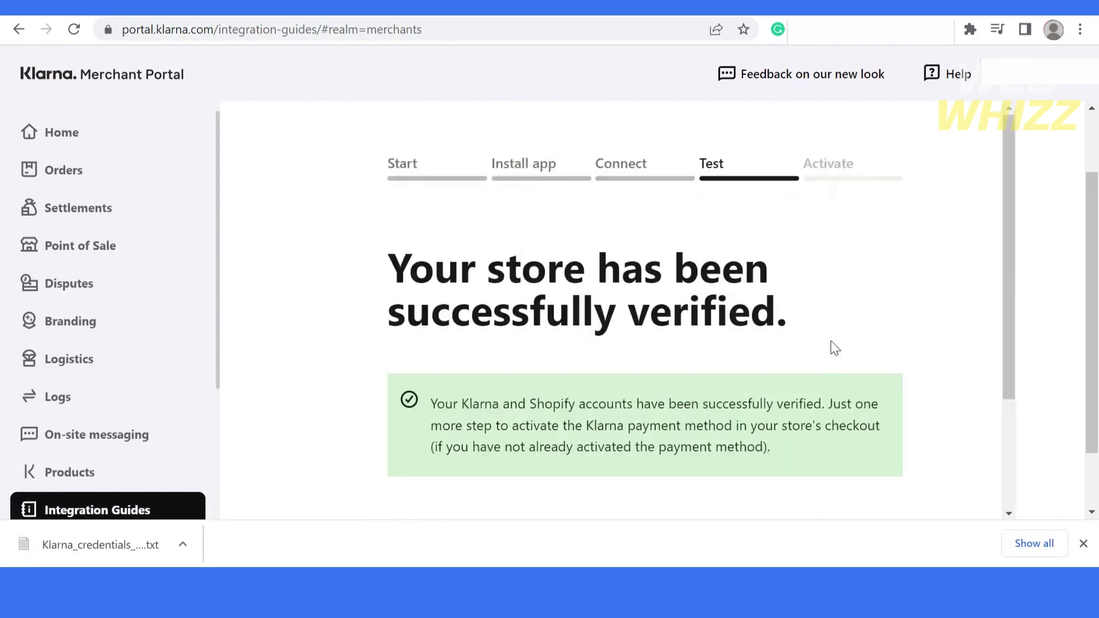
{"action": "scroll", "coordinate": [833, 346], "scroll_direction": "down", "scroll_amount": 3}
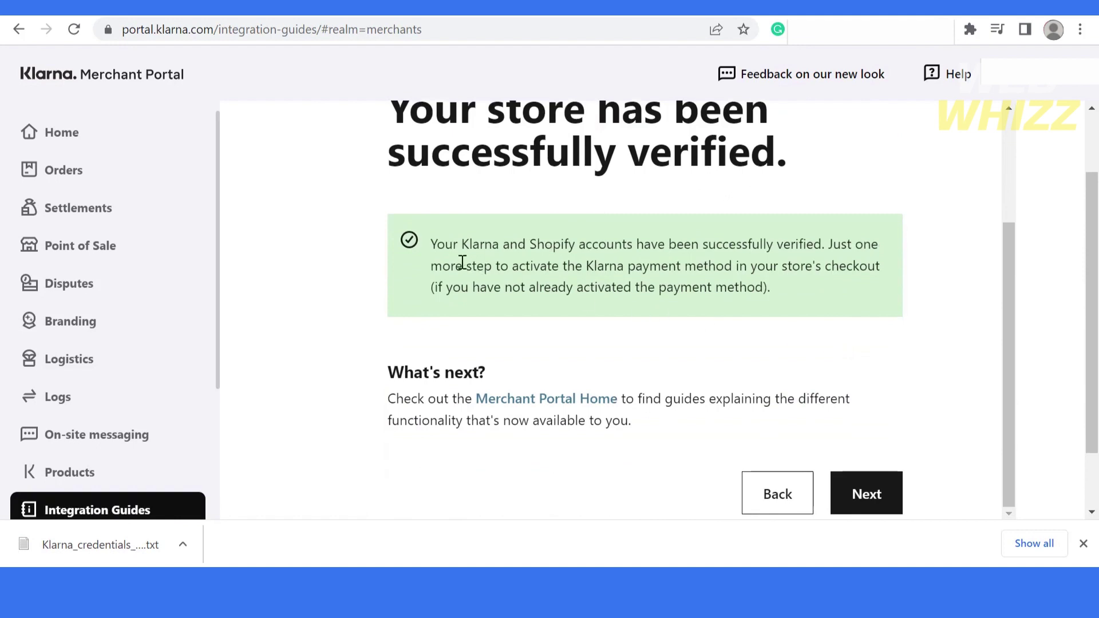
{"action": "left_click_drag", "start_coordinate": [434, 241], "coordinate": [826, 242]}
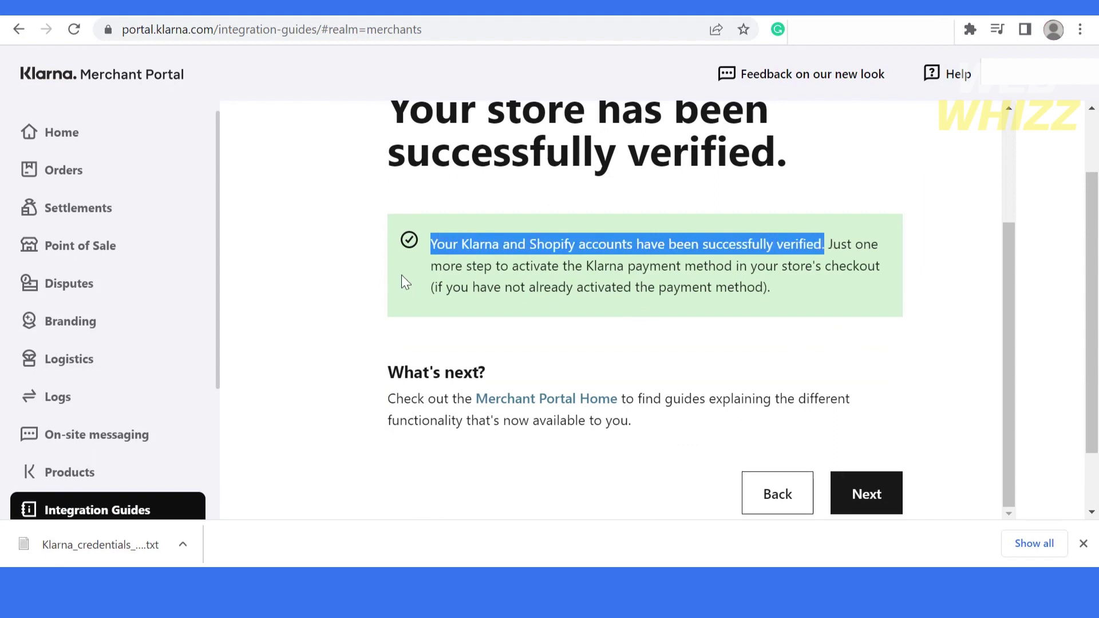
{"action": "left_click_drag", "start_coordinate": [442, 267], "coordinate": [893, 278]}
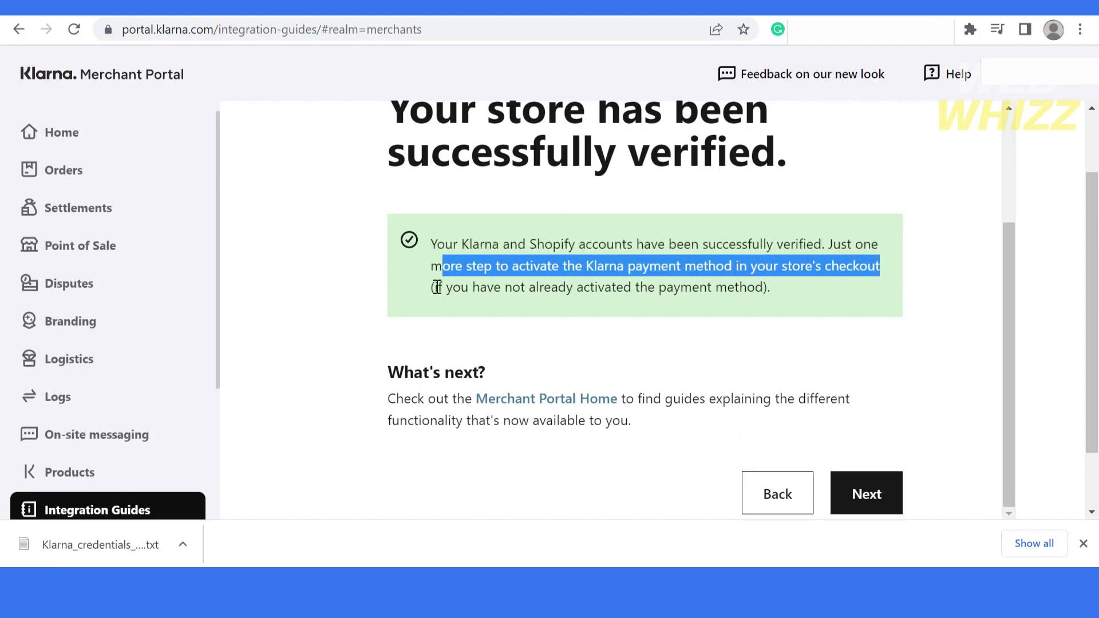
{"action": "left_click_drag", "start_coordinate": [436, 287], "coordinate": [769, 289]}
{"action": "left_click", "coordinate": [791, 296]}
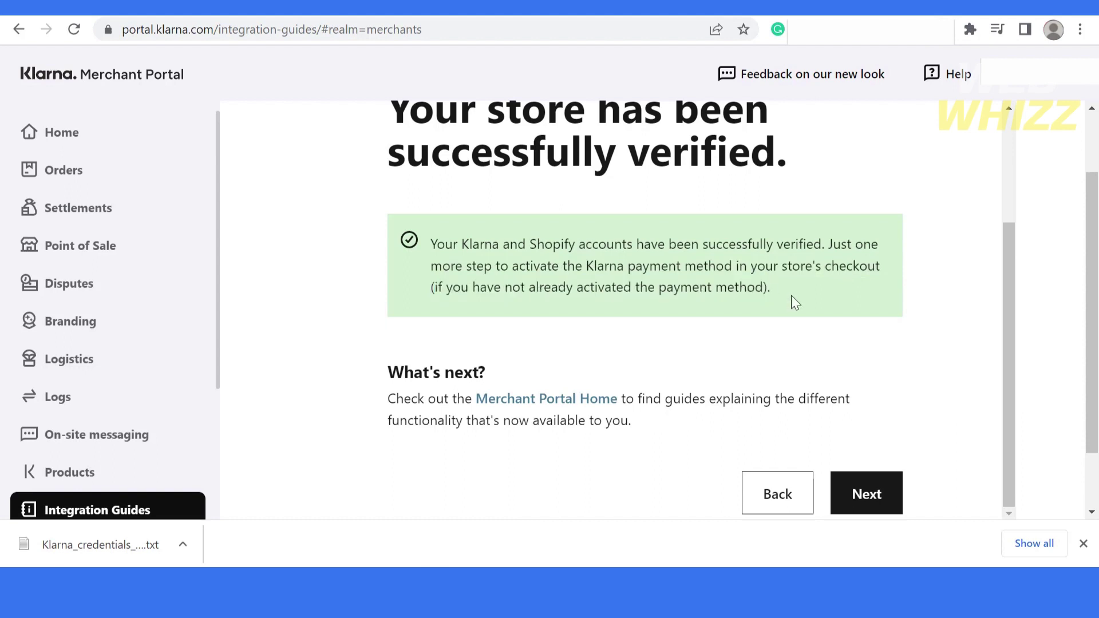
{"action": "left_click", "coordinate": [878, 503]}
Open the store's installed Apps list to find Klarna On-Site Messaging
{"action": "scroll", "coordinate": [830, 403], "scroll_direction": "down", "scroll_amount": 5}
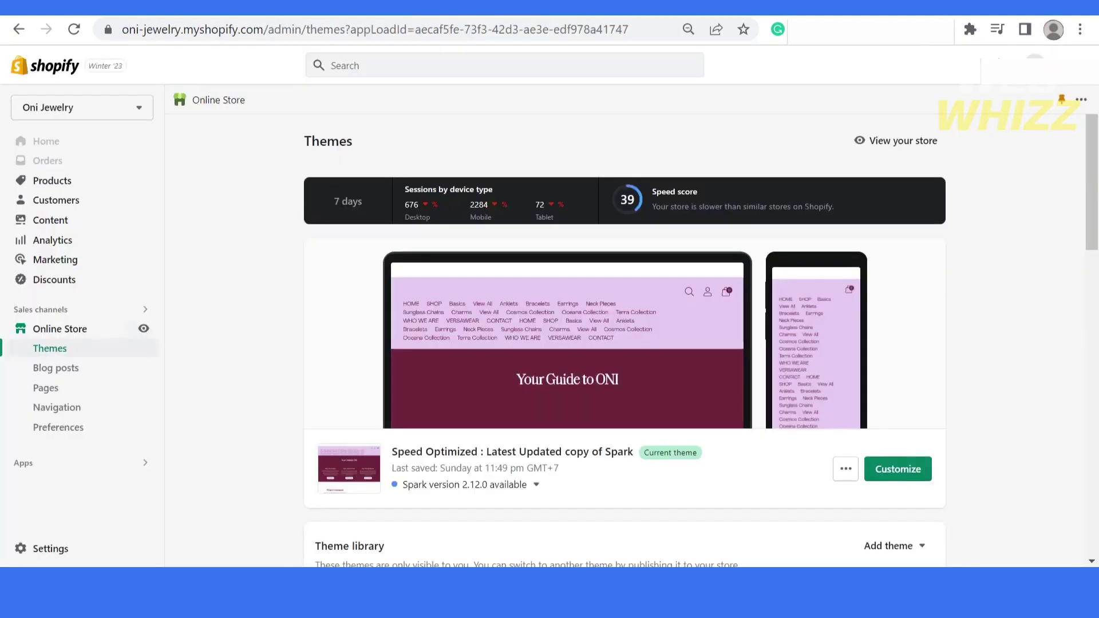
{"action": "left_click", "coordinate": [78, 462]}
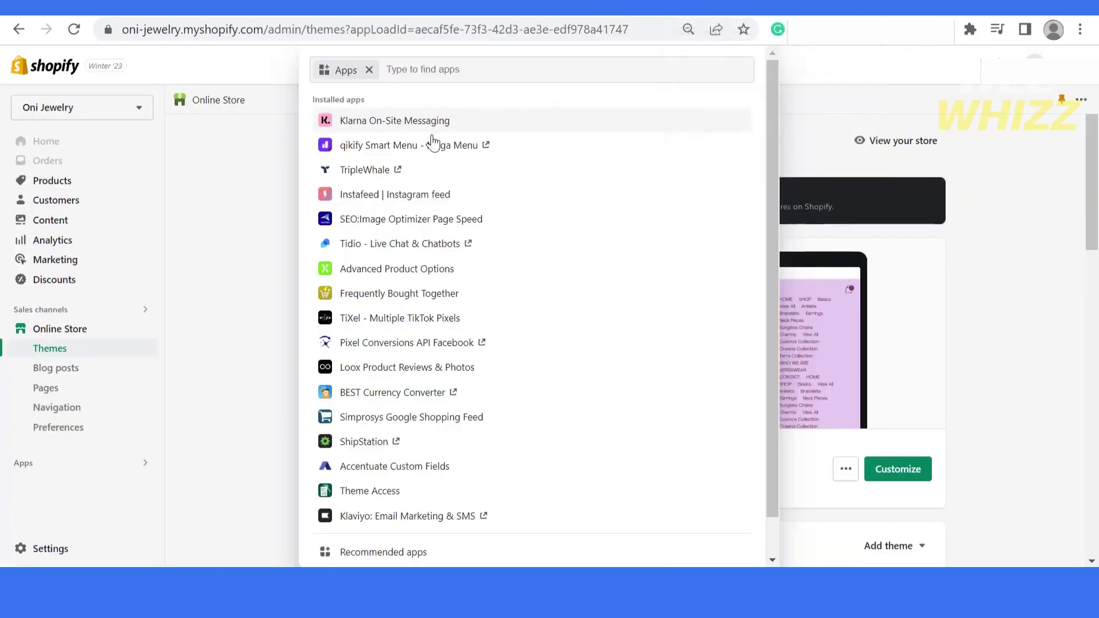
Open Klarna On-Site Messaging, enter the Klarna API Merchant ID, and connect the account
{"action": "left_click", "coordinate": [409, 122]}
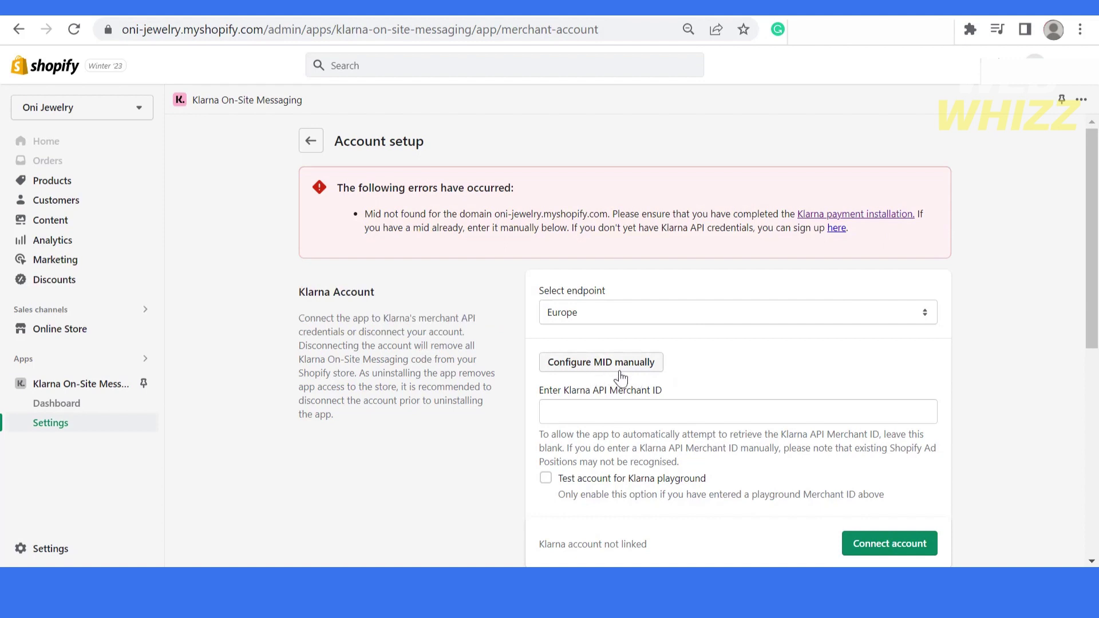
{"action": "left_click", "coordinate": [596, 366]}
{"action": "left_click", "coordinate": [596, 366]}
{"action": "left_click", "coordinate": [622, 412]}
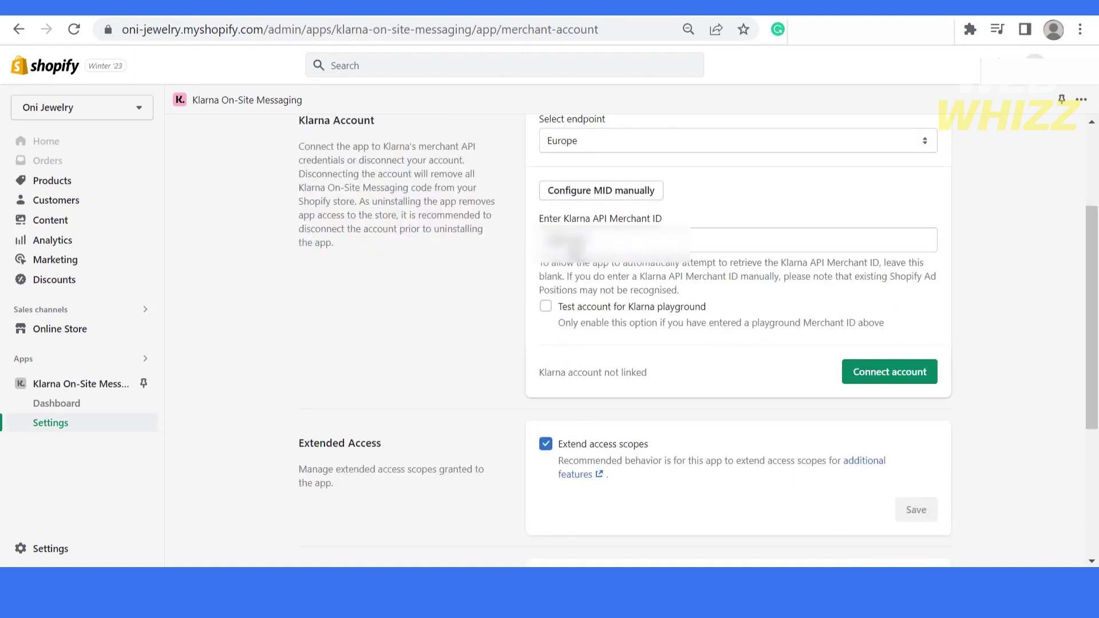
{"action": "double_click", "coordinate": [602, 248]}
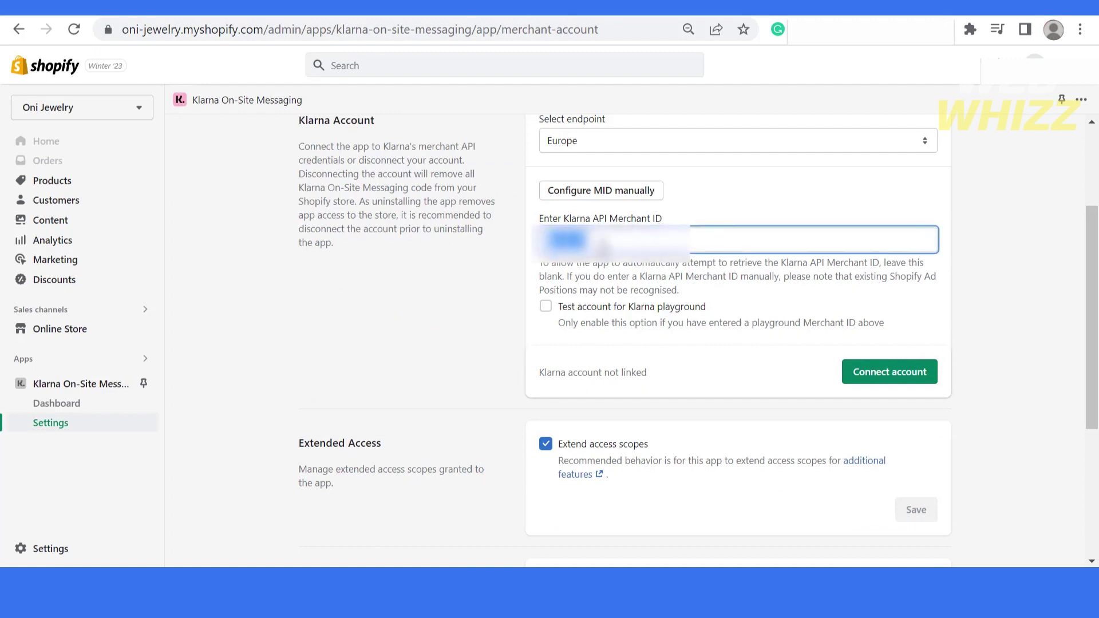
{"action": "left_click", "coordinate": [891, 378]}
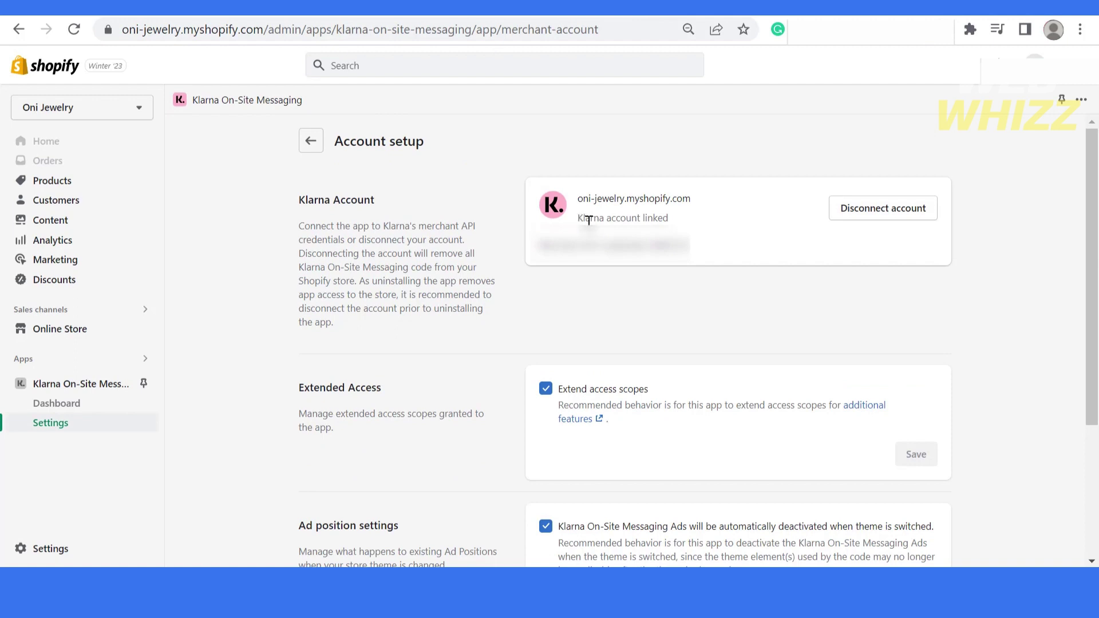
{"action": "left_click_drag", "start_coordinate": [578, 218], "coordinate": [670, 221]}
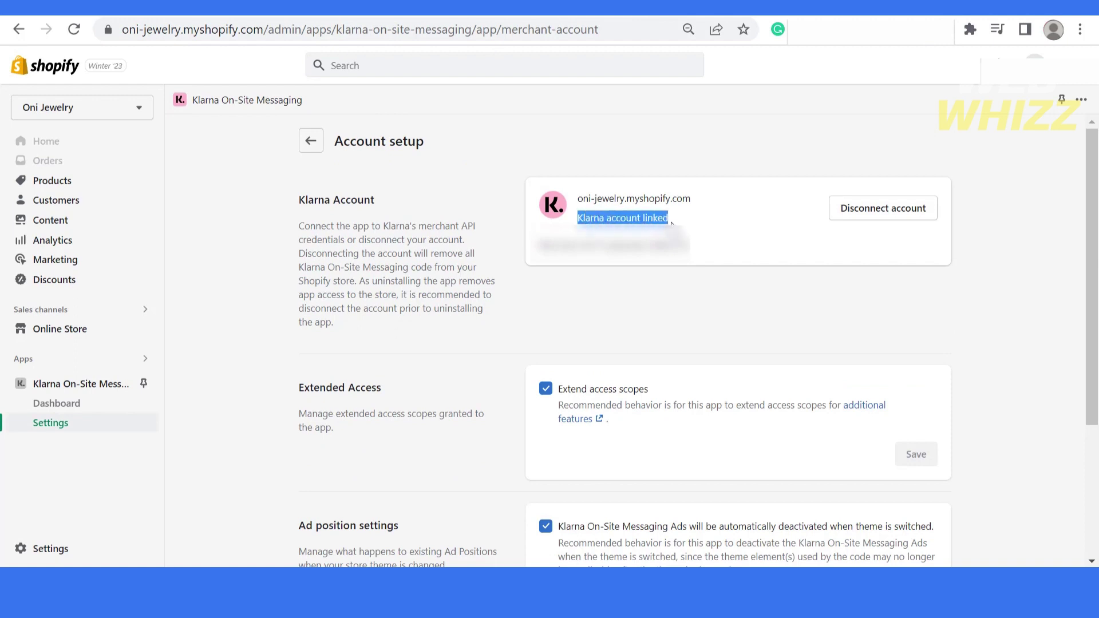
{"action": "left_click", "coordinate": [765, 277]}
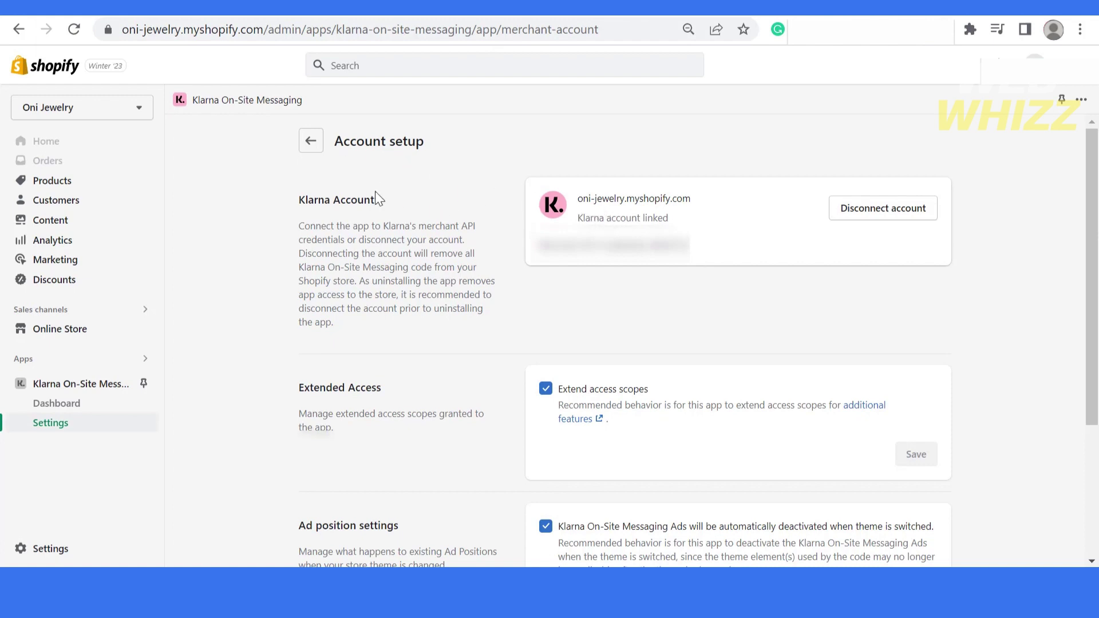
Open App Block Instructions from the Klarna app dashboard and read the first steps
{"action": "left_click", "coordinate": [68, 406]}
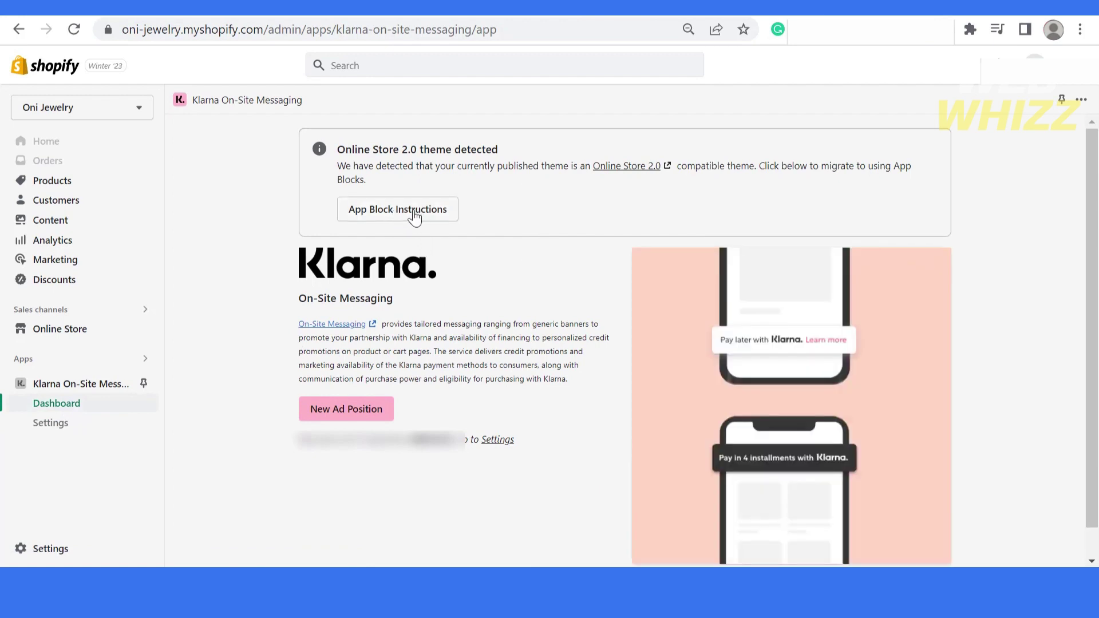
{"action": "left_click", "coordinate": [414, 217]}
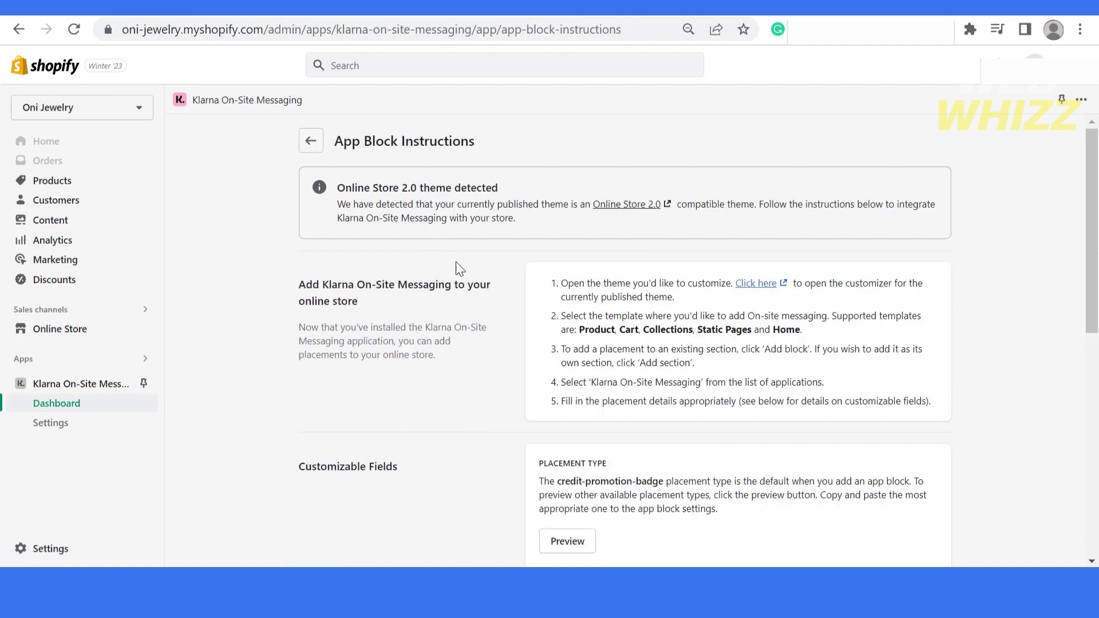
{"action": "left_click_drag", "start_coordinate": [564, 285], "coordinate": [934, 407]}
{"action": "left_click", "coordinate": [911, 382]}
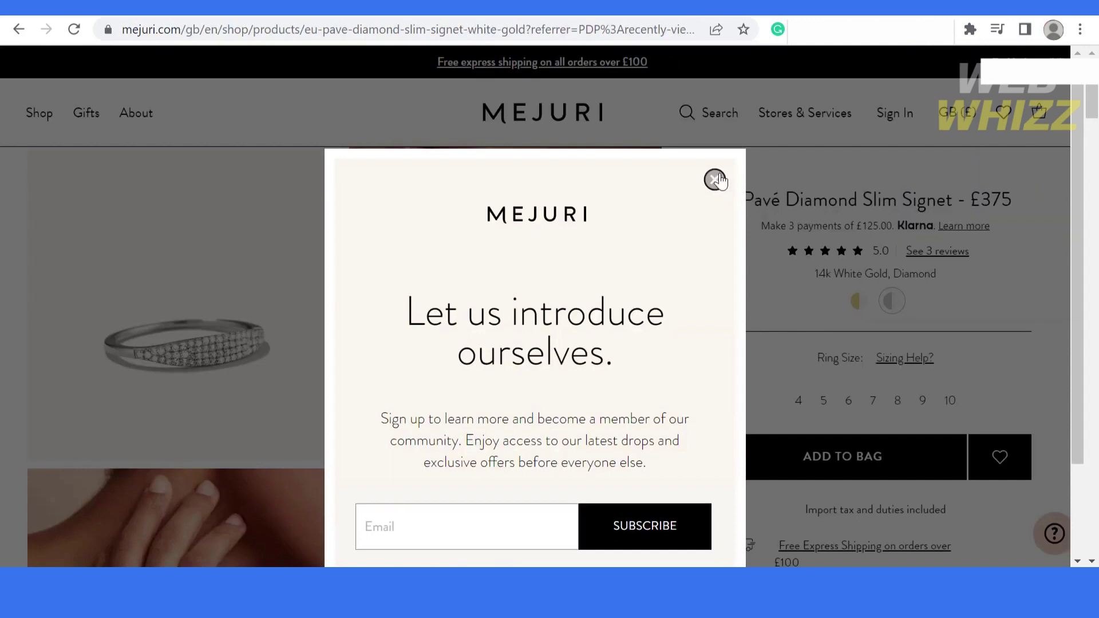
{"action": "left_click", "coordinate": [714, 179]}
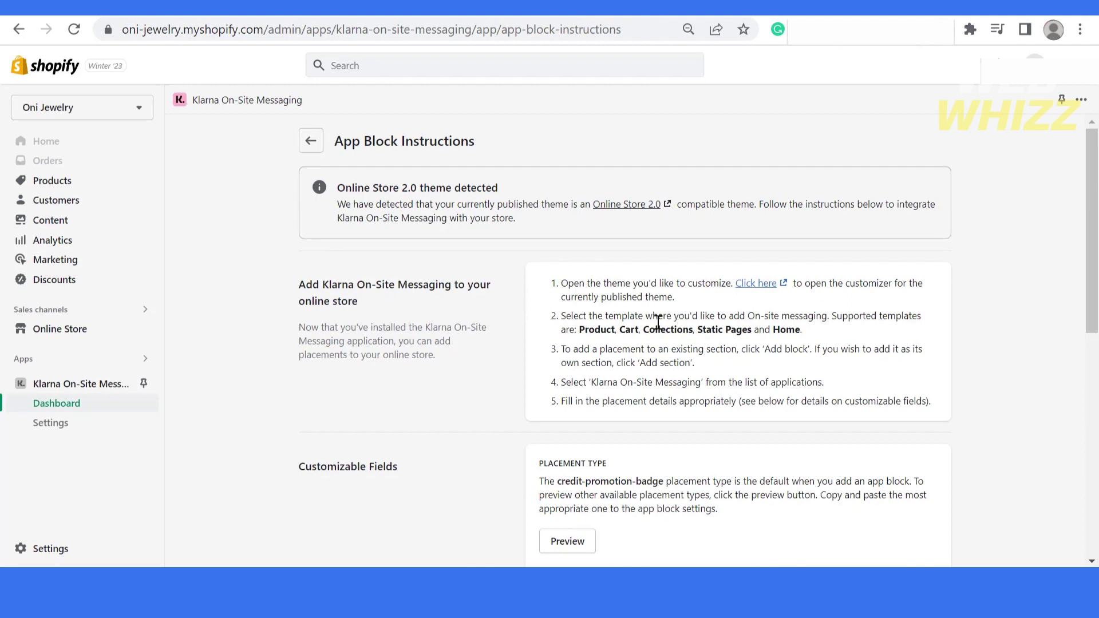
Review the supported templates (Product, Collections, Home) and the step 3 Add block instruction
{"action": "scroll", "coordinate": [655, 349], "scroll_direction": "down", "scroll_amount": 2}
{"action": "scroll", "coordinate": [657, 326], "scroll_direction": "up", "scroll_amount": 2}
{"action": "left_click_drag", "start_coordinate": [579, 330], "coordinate": [749, 334]}
{"action": "left_click", "coordinate": [622, 331]}
{"action": "left_click_drag", "start_coordinate": [772, 330], "coordinate": [806, 332]}
{"action": "left_click_drag", "start_coordinate": [764, 349], "coordinate": [809, 351]}
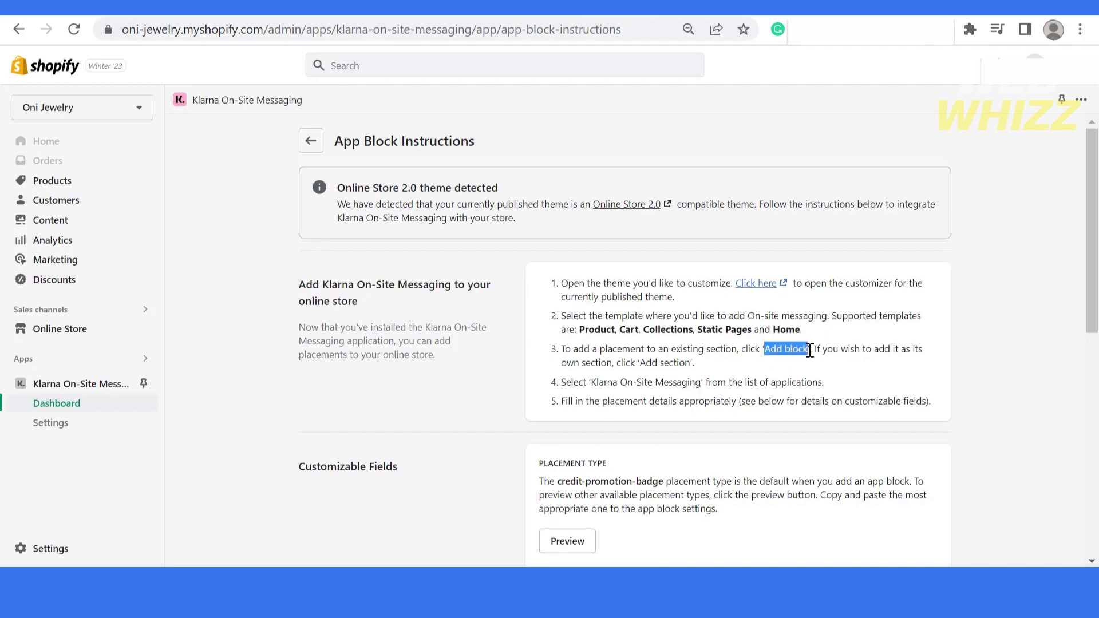
Add a Klarna Placement app block under Product overview and drag it up below Price
{"action": "right_click", "coordinate": [747, 240]}
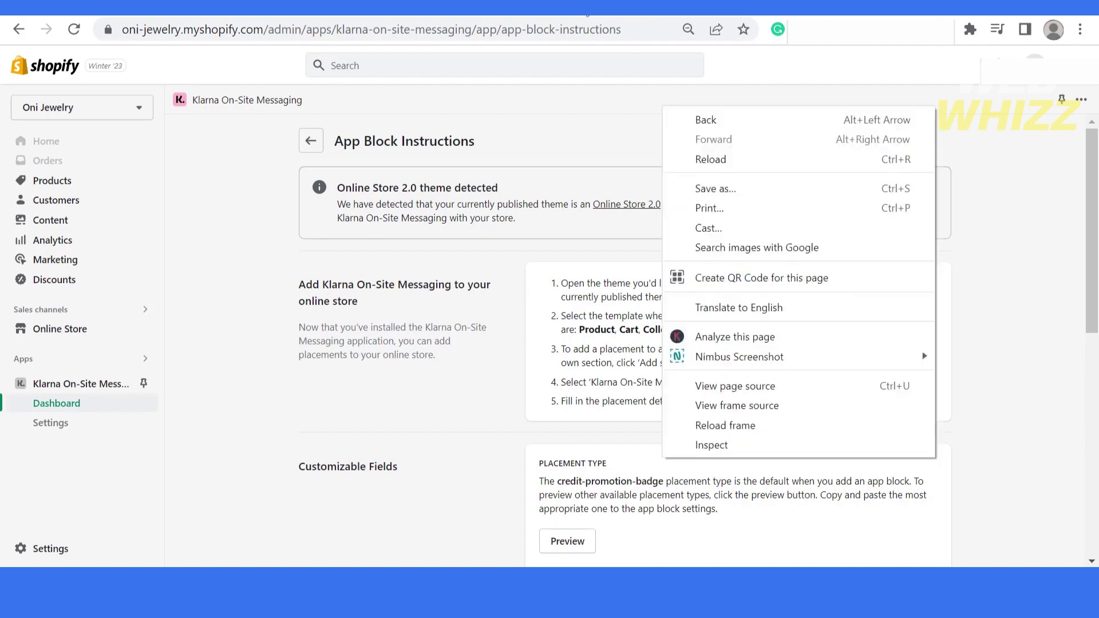
{"action": "left_click", "coordinate": [583, 143]}
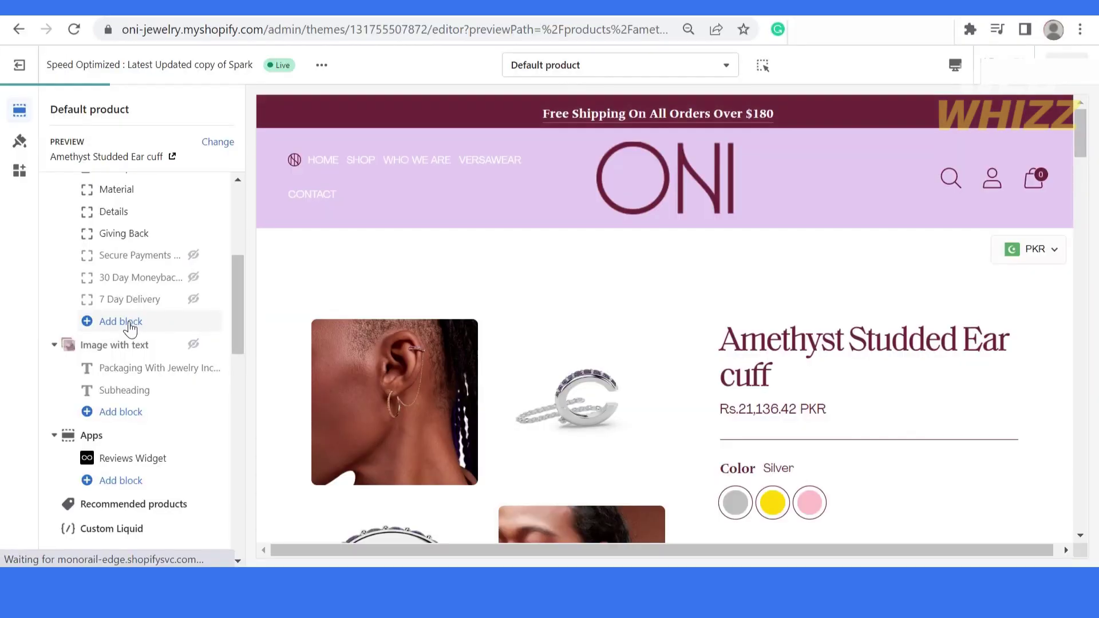
{"action": "left_click", "coordinate": [122, 324]}
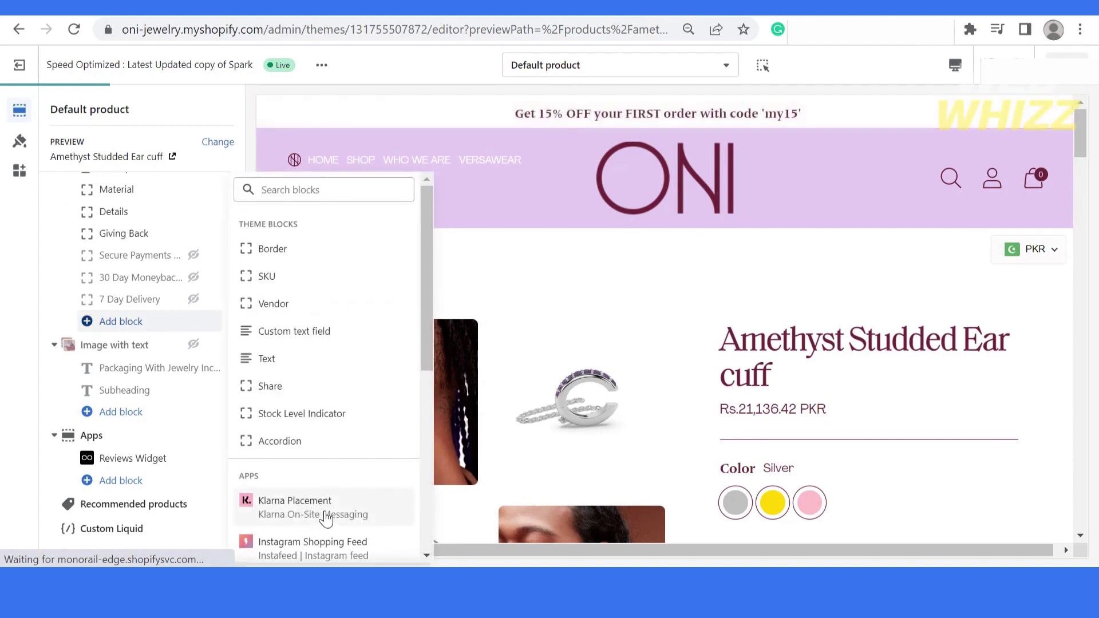
{"action": "left_click", "coordinate": [322, 514]}
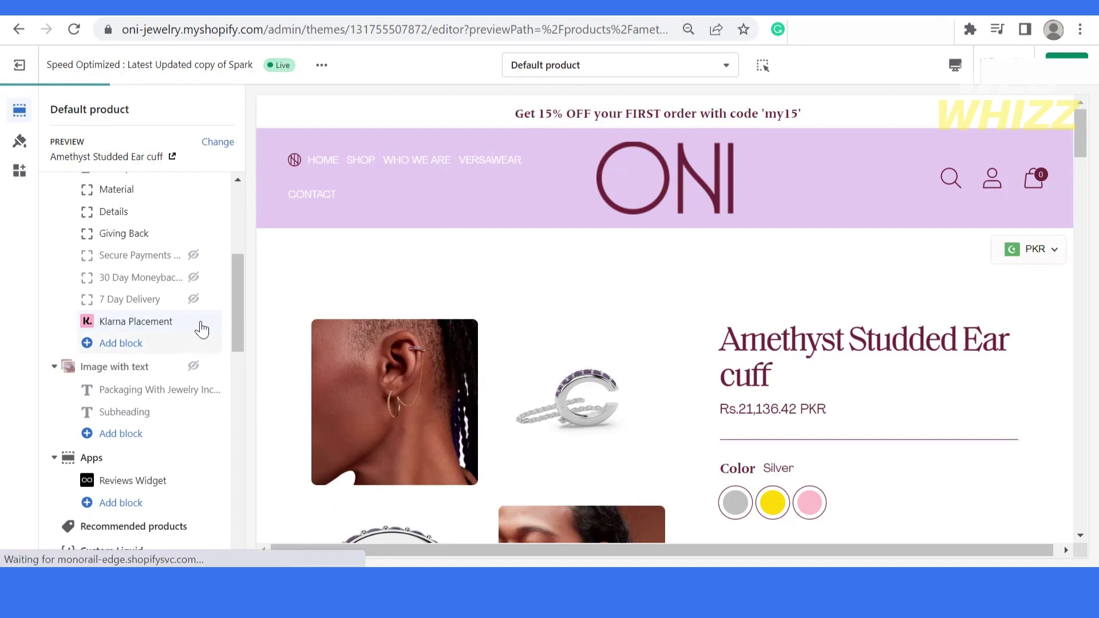
{"action": "left_click_drag", "start_coordinate": [221, 322], "coordinate": [172, 215]}
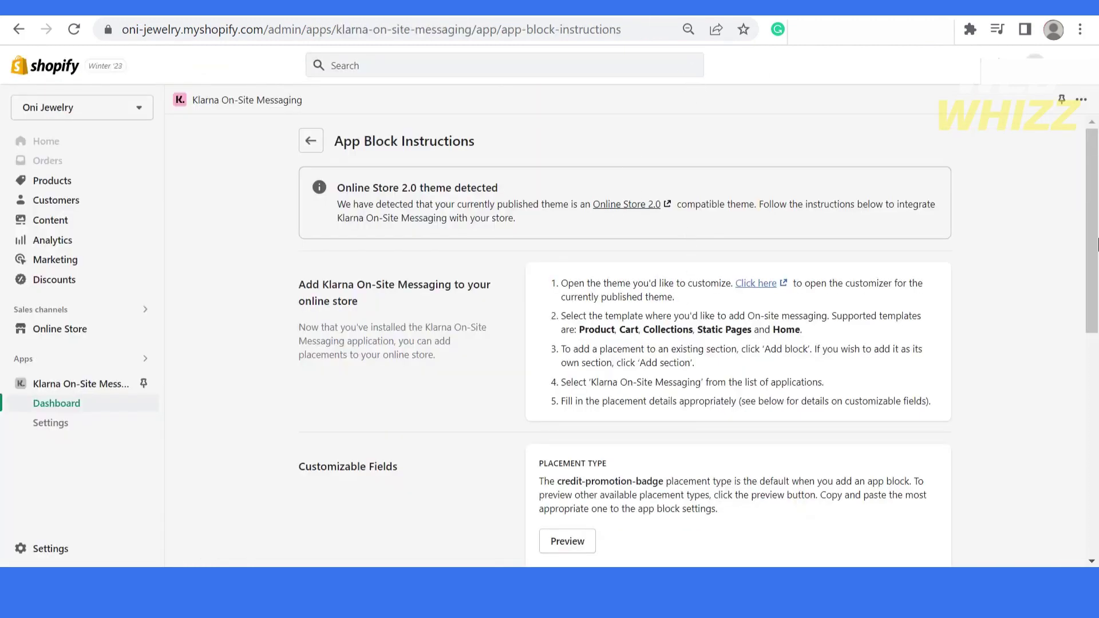
Preview the Klarna placement types and copy the credit-promotion-auto-size placement name
{"action": "left_click_drag", "start_coordinate": [1095, 243], "coordinate": [1095, 295]}
{"action": "left_click_drag", "start_coordinate": [567, 267], "coordinate": [809, 268]}
{"action": "left_click_drag", "start_coordinate": [584, 286], "coordinate": [680, 290]}
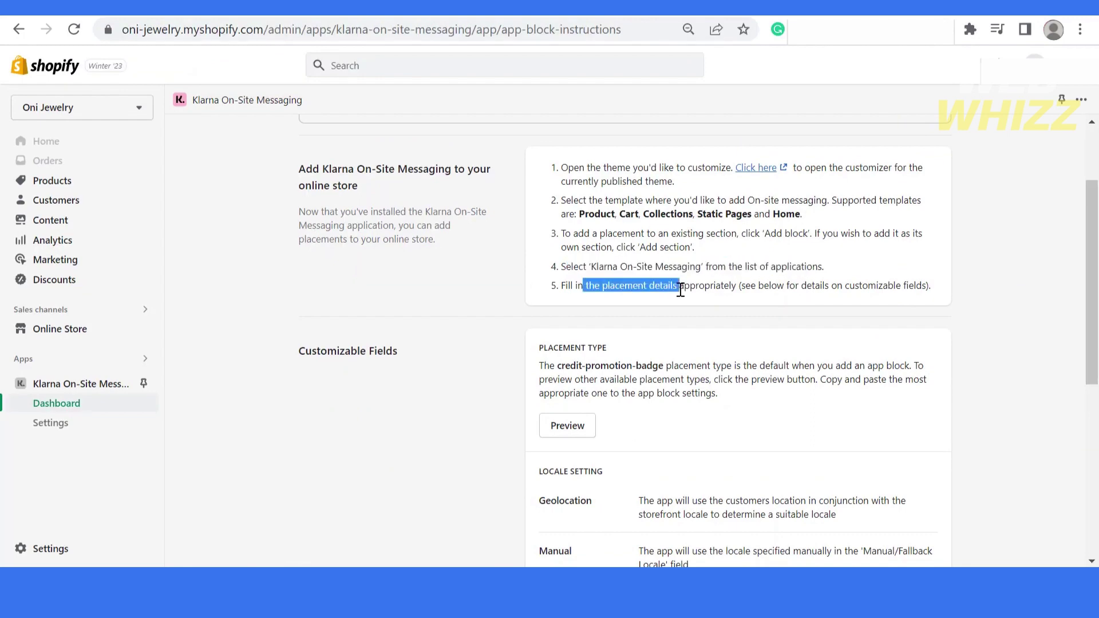
{"action": "left_click", "coordinate": [798, 329]}
{"action": "left_click_drag", "start_coordinate": [1095, 327], "coordinate": [1096, 409]}
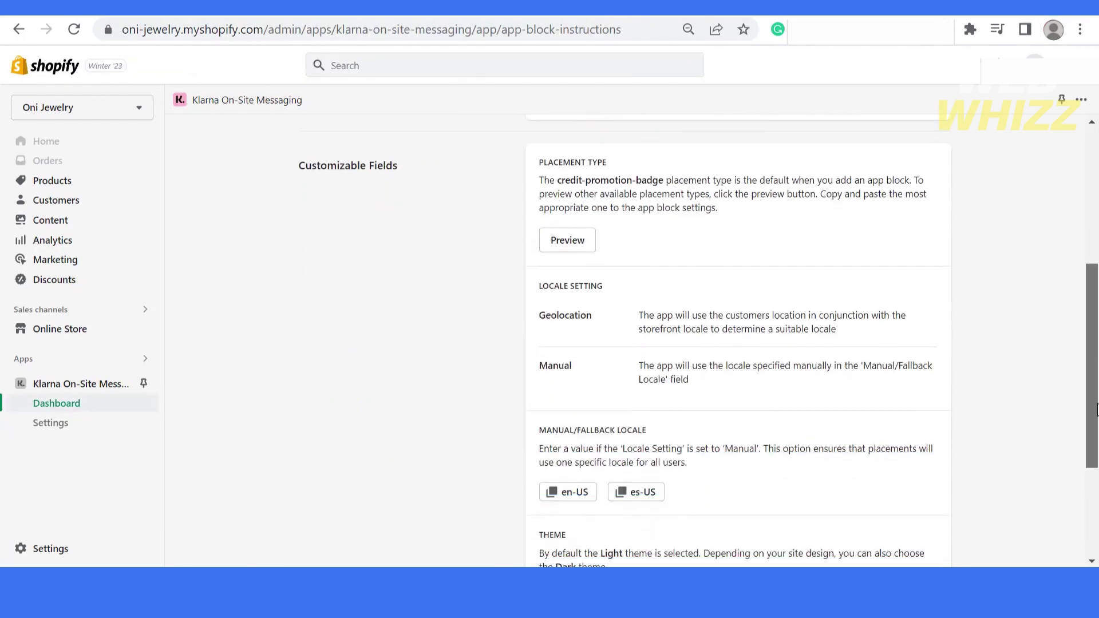
{"action": "left_click", "coordinate": [555, 250]}
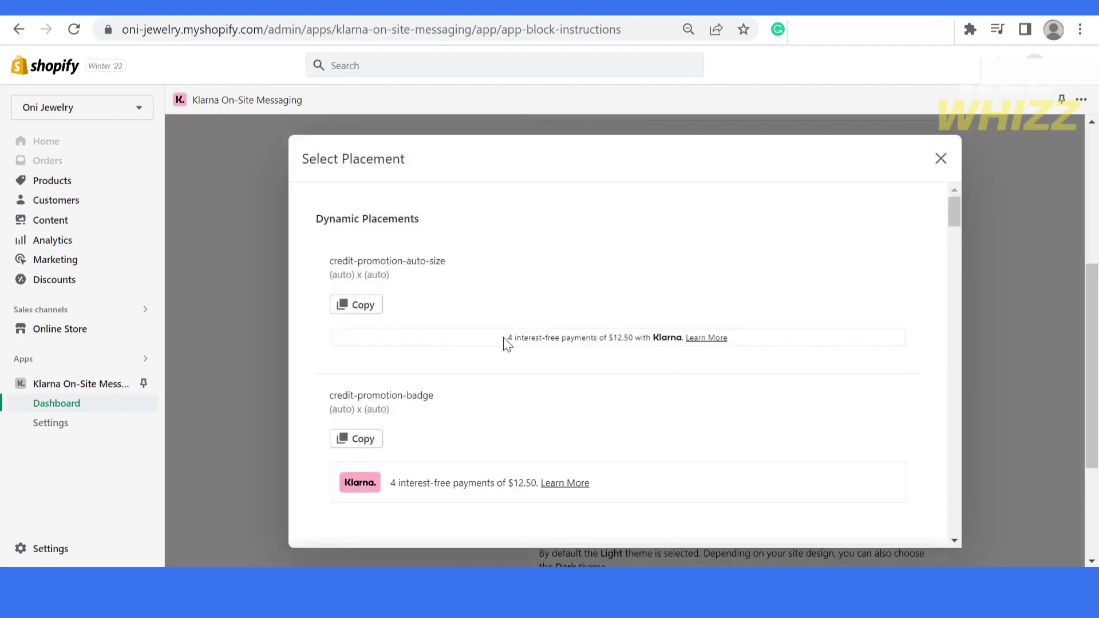
{"action": "left_click_drag", "start_coordinate": [508, 338], "coordinate": [751, 342]}
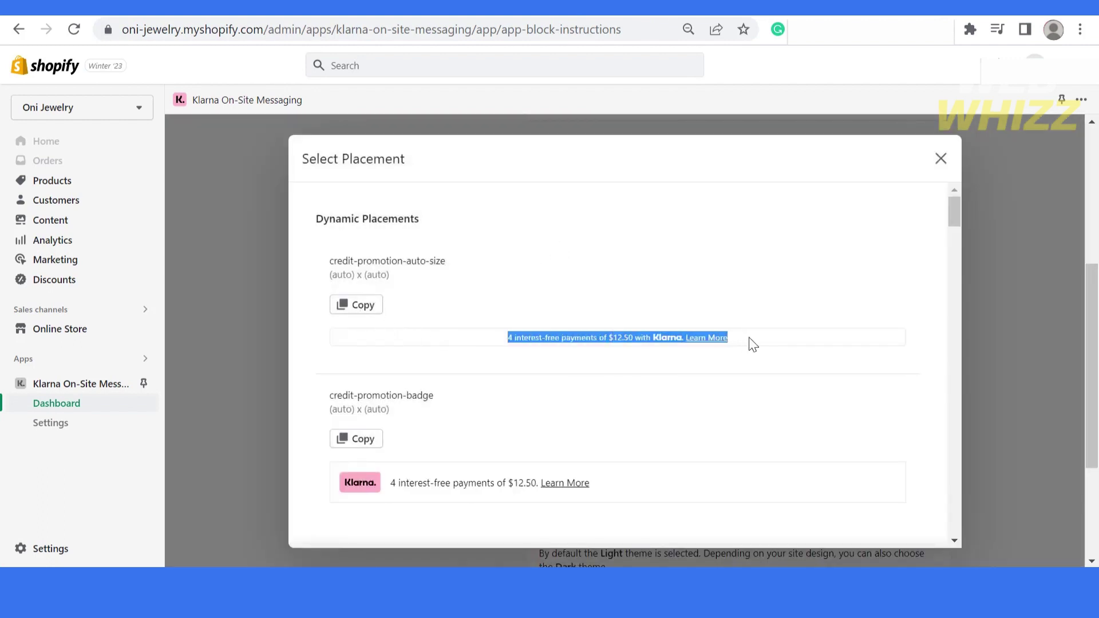
{"action": "left_click", "coordinate": [359, 308]}
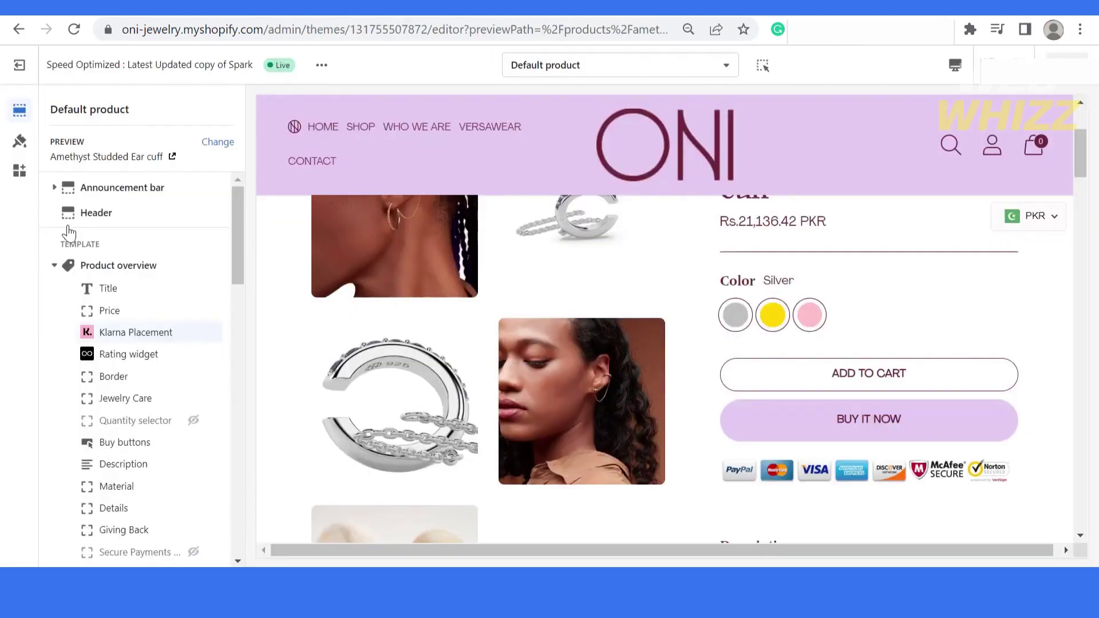
Check the Klarna Placement block's placement type, credit-promotion-badge, in the Default product template
{"action": "left_click", "coordinate": [109, 331]}
{"action": "left_click", "coordinate": [147, 189]}
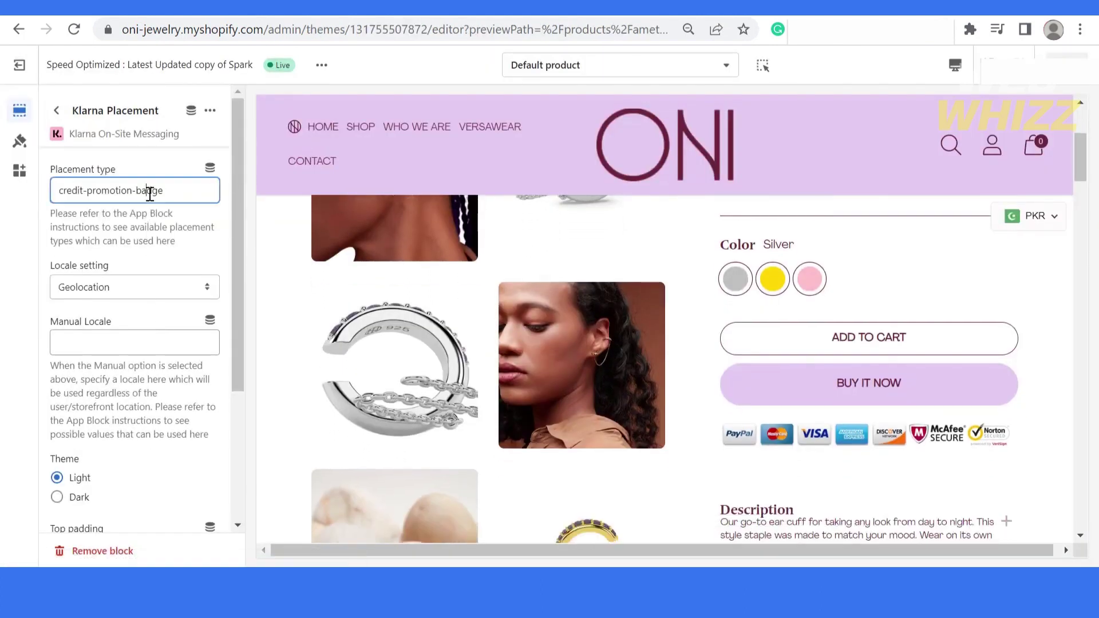
{"action": "double_click", "coordinate": [150, 191]}
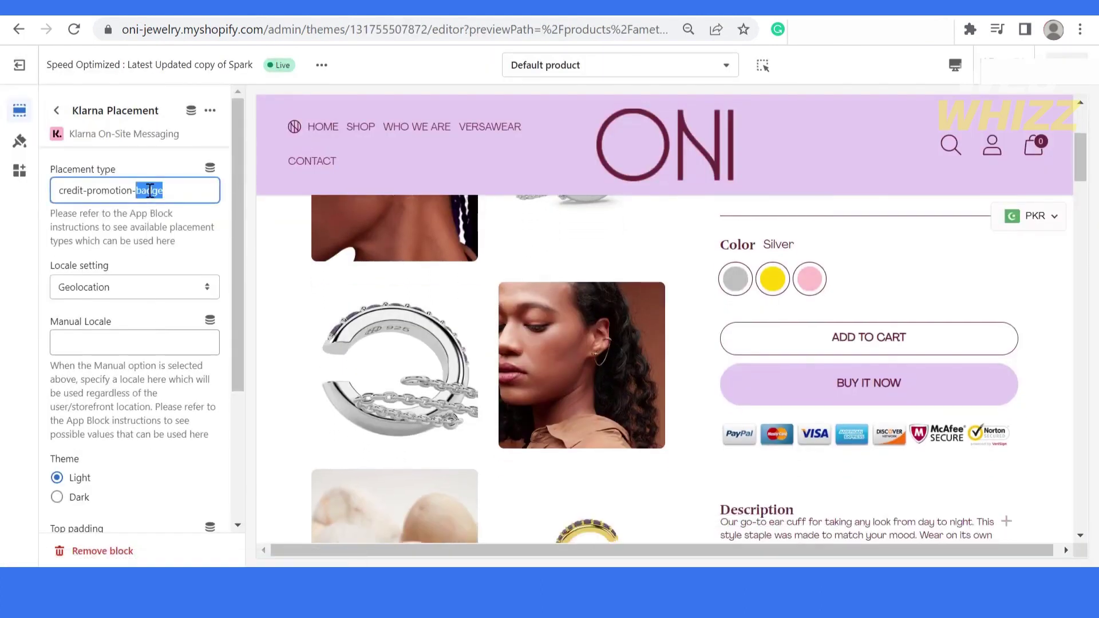
{"action": "left_click", "coordinate": [57, 113]}
{"action": "scroll", "coordinate": [1083, 149], "scroll_direction": "up", "scroll_amount": 3}
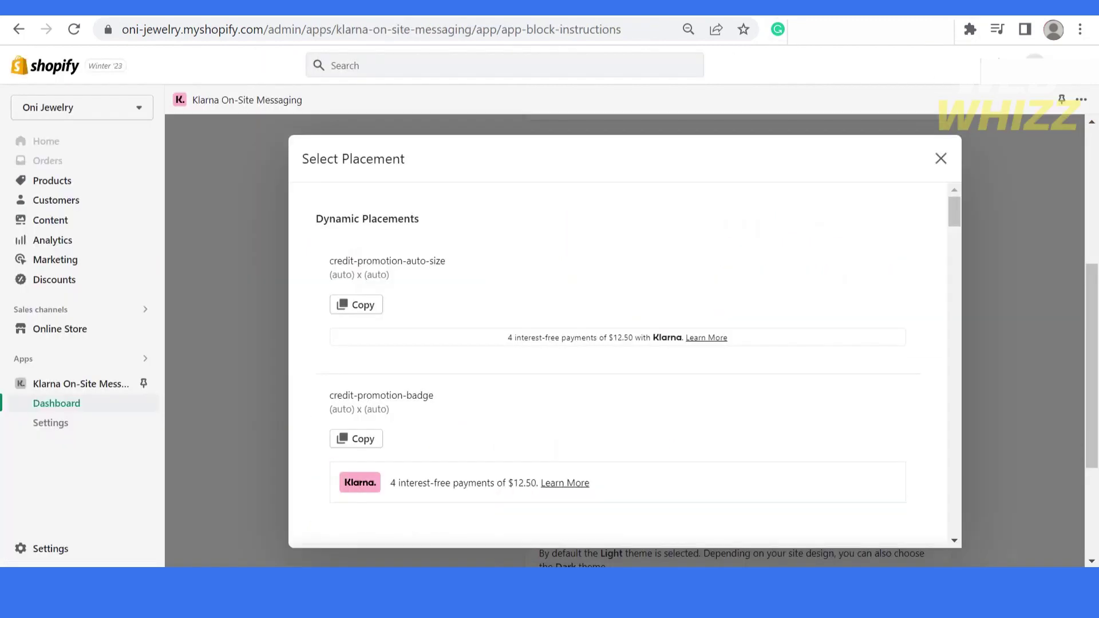
{"action": "left_click_drag", "start_coordinate": [952, 218], "coordinate": [956, 244]}
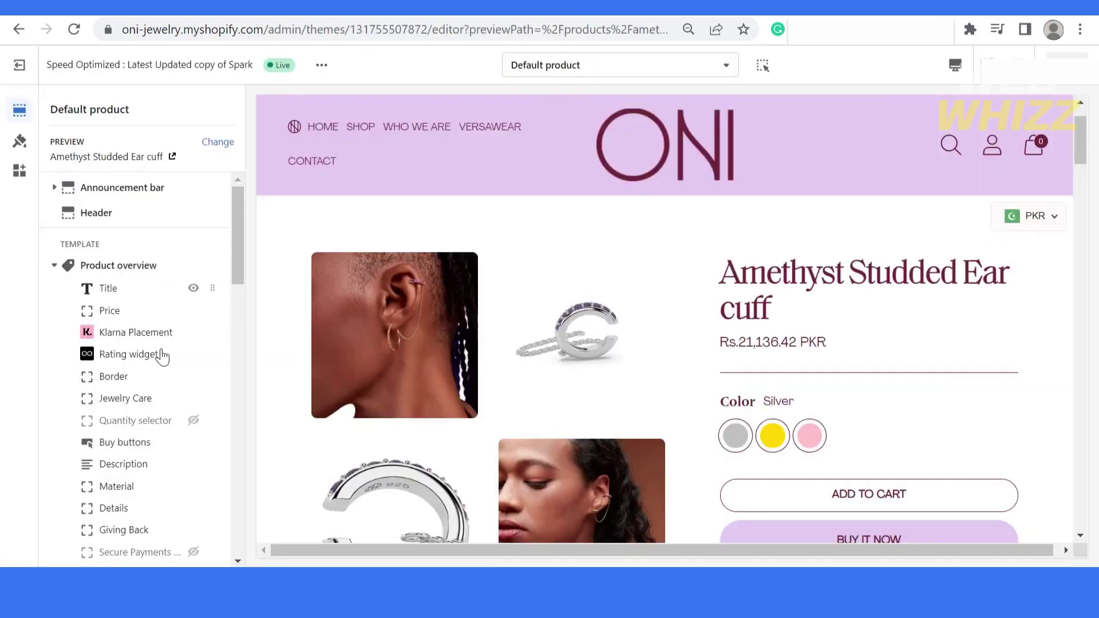
Recheck the Klarna Placement block settings, then close the Select Placement preview dialog
{"action": "left_click", "coordinate": [137, 332]}
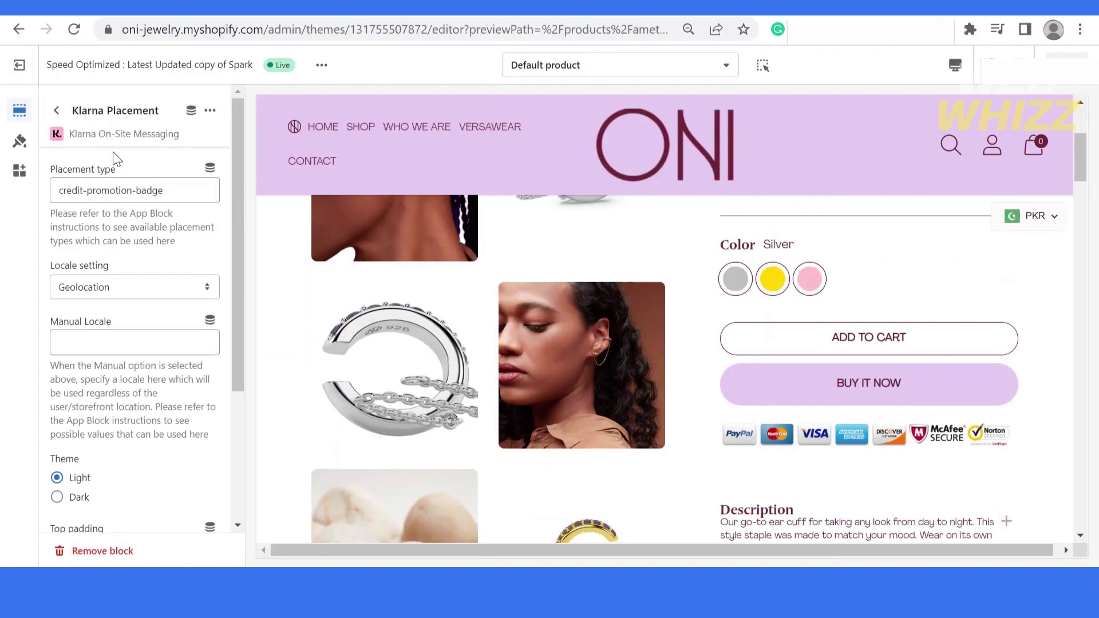
{"action": "left_click", "coordinate": [56, 110]}
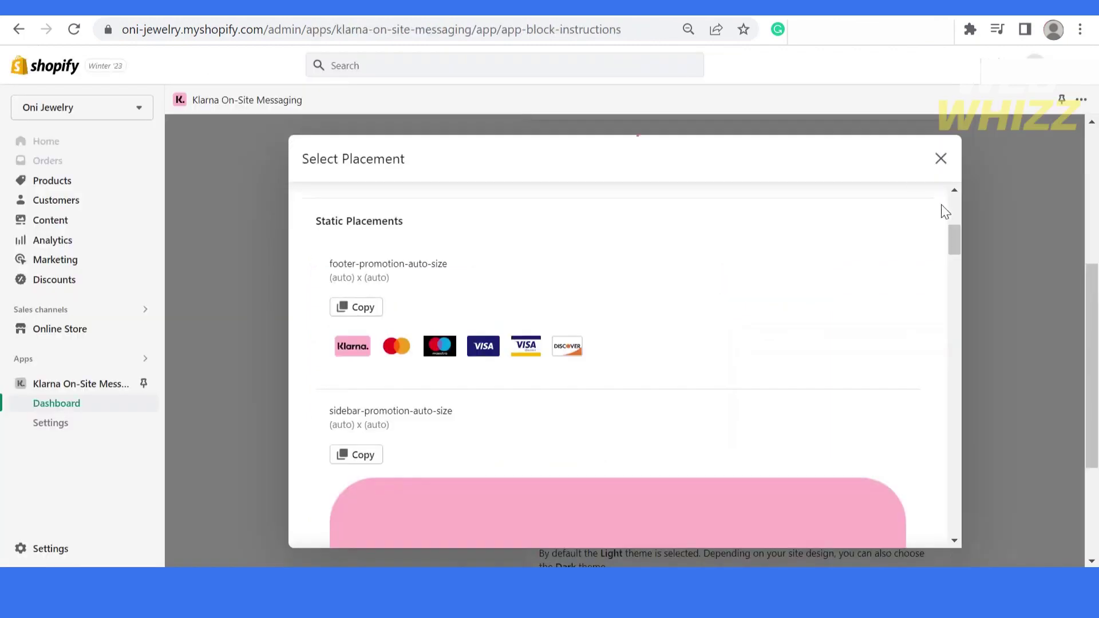
{"action": "left_click_drag", "start_coordinate": [957, 239], "coordinate": [970, 309]}
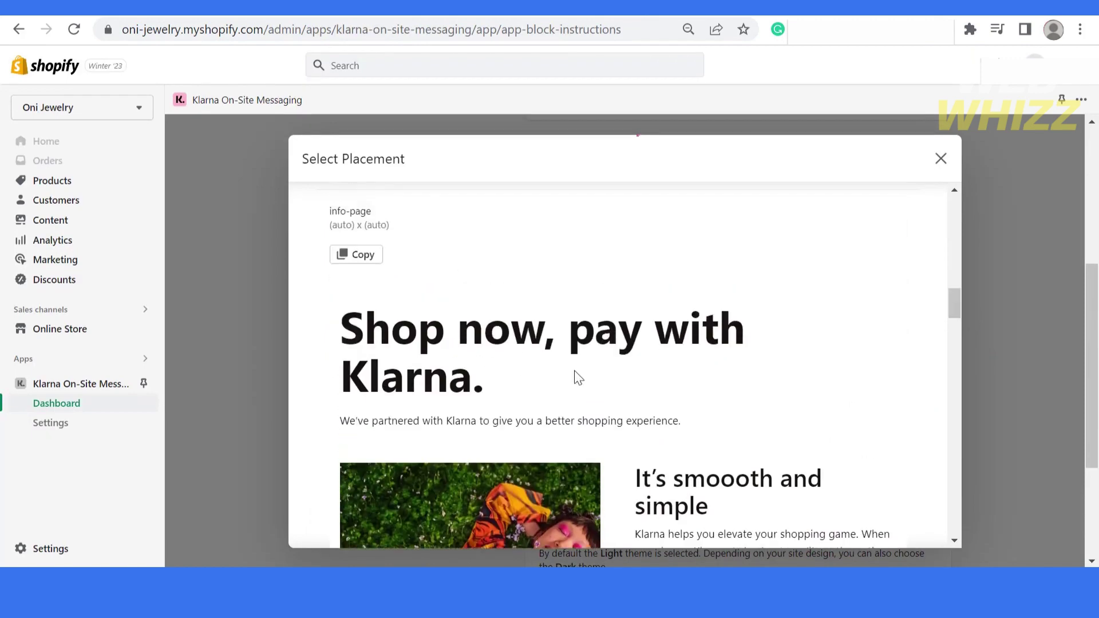
{"action": "left_click", "coordinate": [966, 315]}
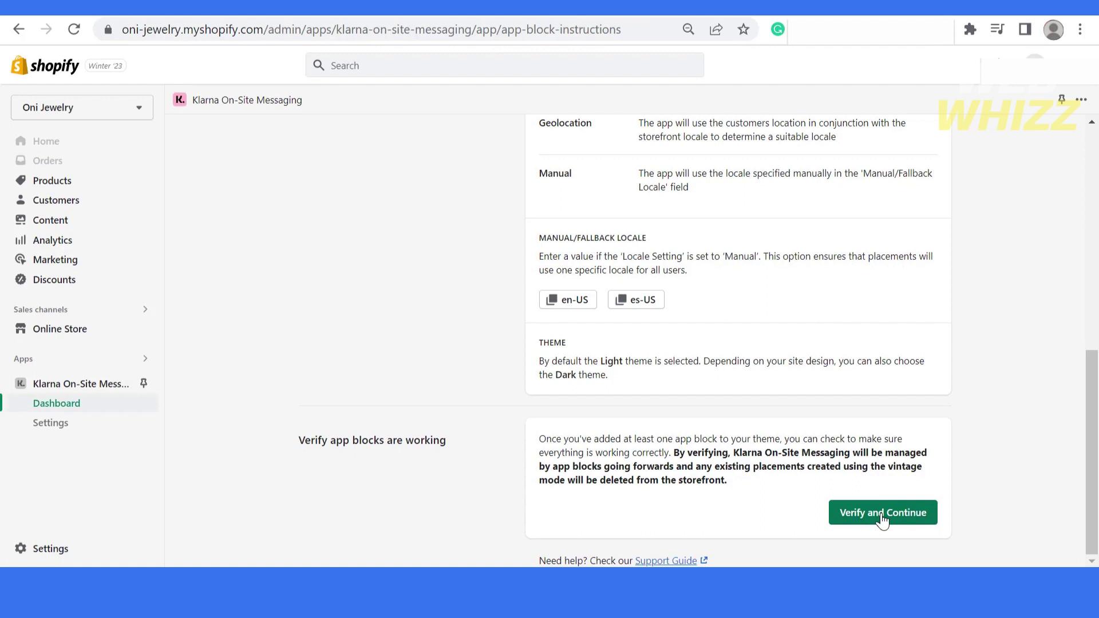
Verify the app blocks and refresh App Block Ad Positions to list the Product Page Credit Promotion Badge
{"action": "left_click", "coordinate": [883, 518]}
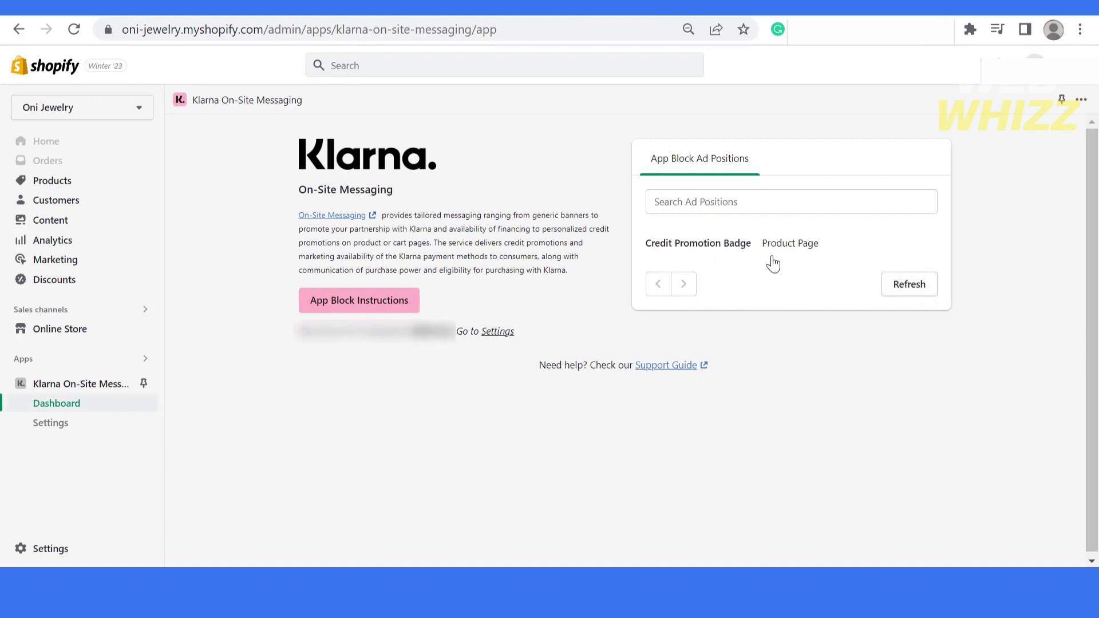
{"action": "left_click", "coordinate": [919, 292]}
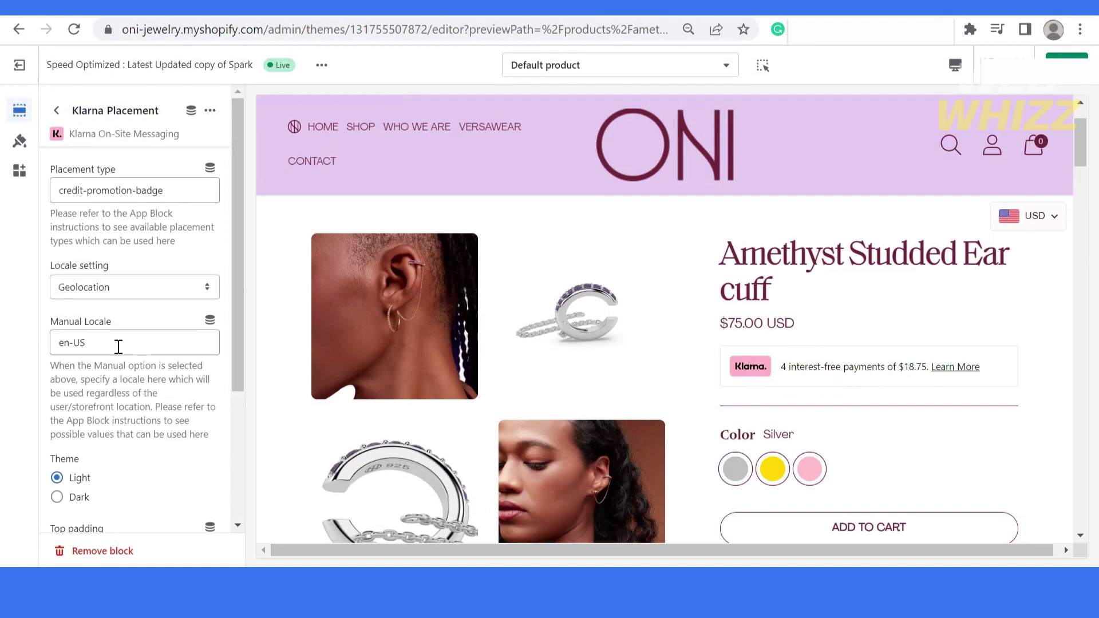
{"action": "mouse_move", "coordinate": [84, 342]}
{"action": "left_mouse_down"}
{"action": "mouse_move", "coordinate": [59, 341]}
{"action": "mouse_move", "coordinate": [69, 342]}
{"action": "left_mouse_up"}
{"action": "left_click", "coordinate": [59, 341]}
{"action": "left_click", "coordinate": [69, 342]}
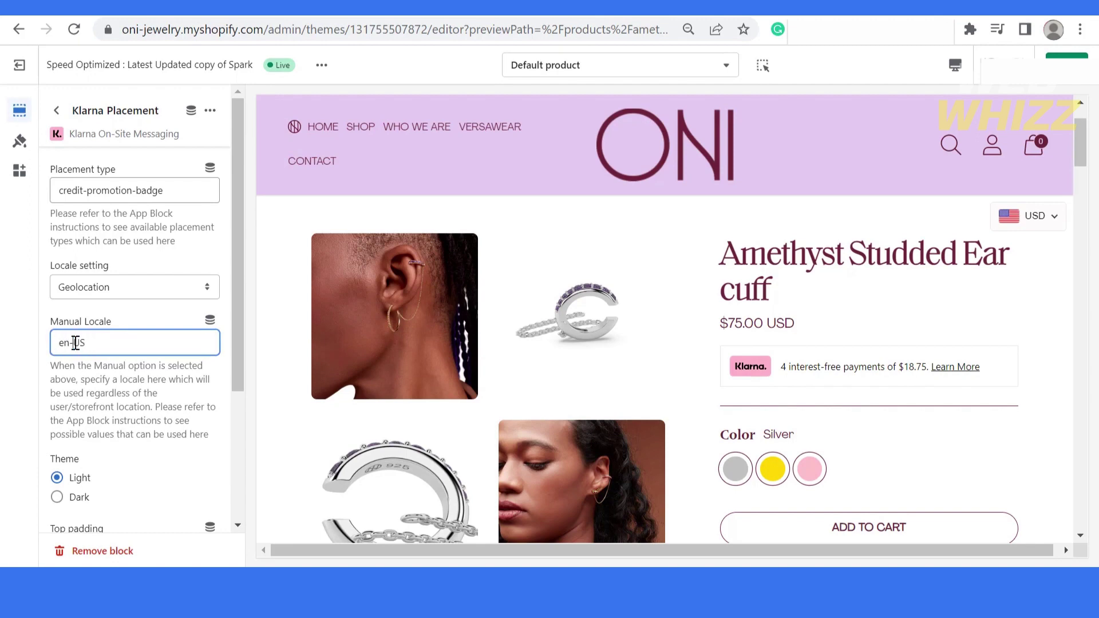
{"action": "double_click", "coordinate": [85, 343]}
{"action": "left_click", "coordinate": [109, 346]}
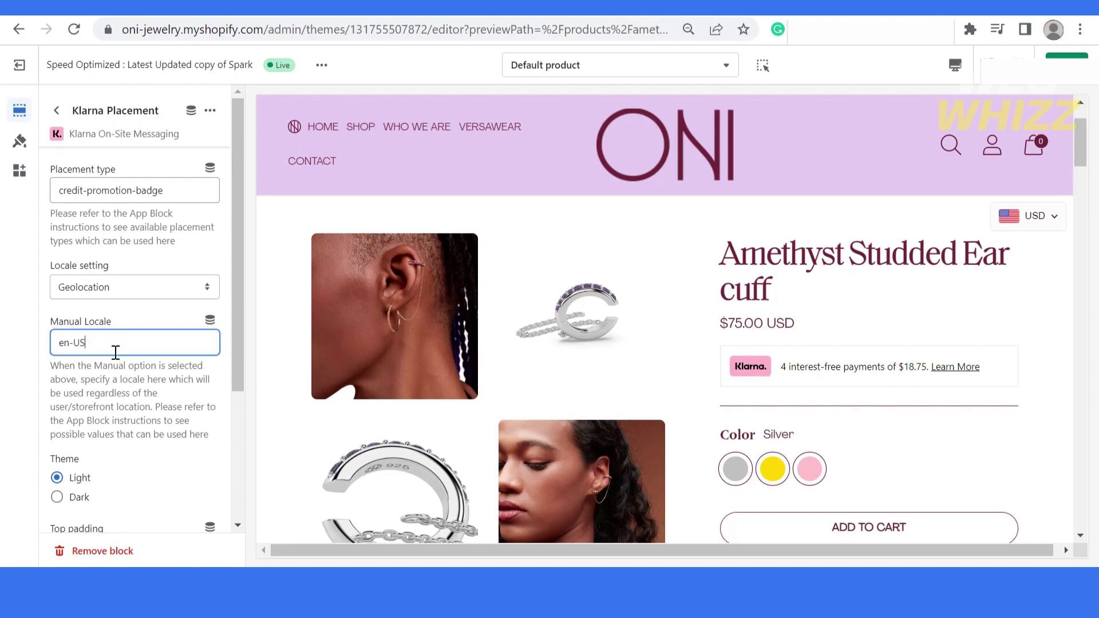